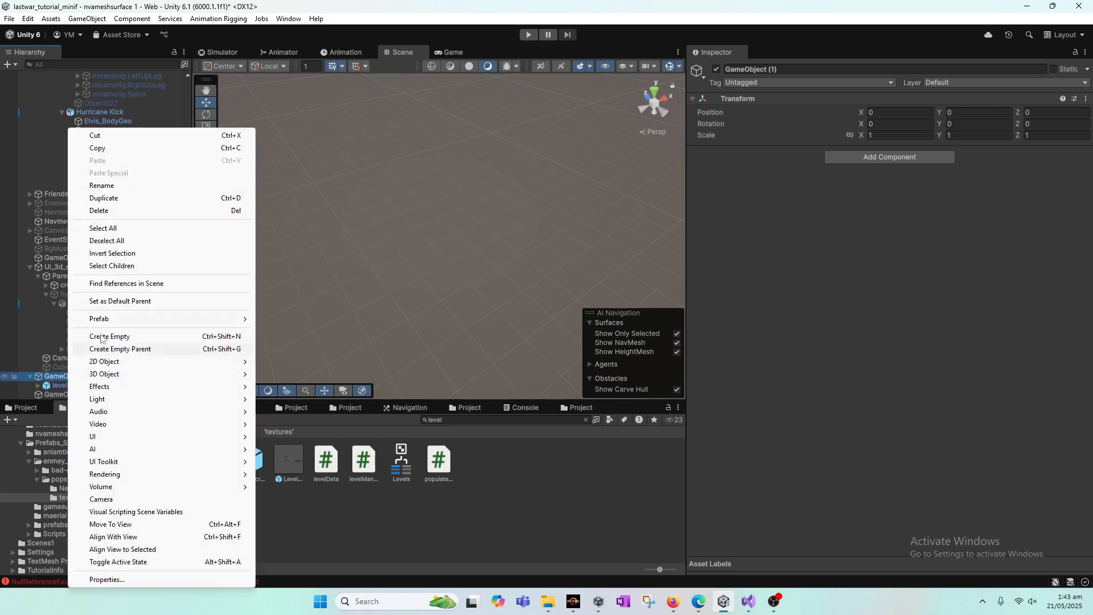
- Delete GameObject (1) and rename GameObject (2) to level_2_vegas
{"action": "left_click", "coordinate": [106, 211]}
{"action": "left_click", "coordinate": [63, 394]}
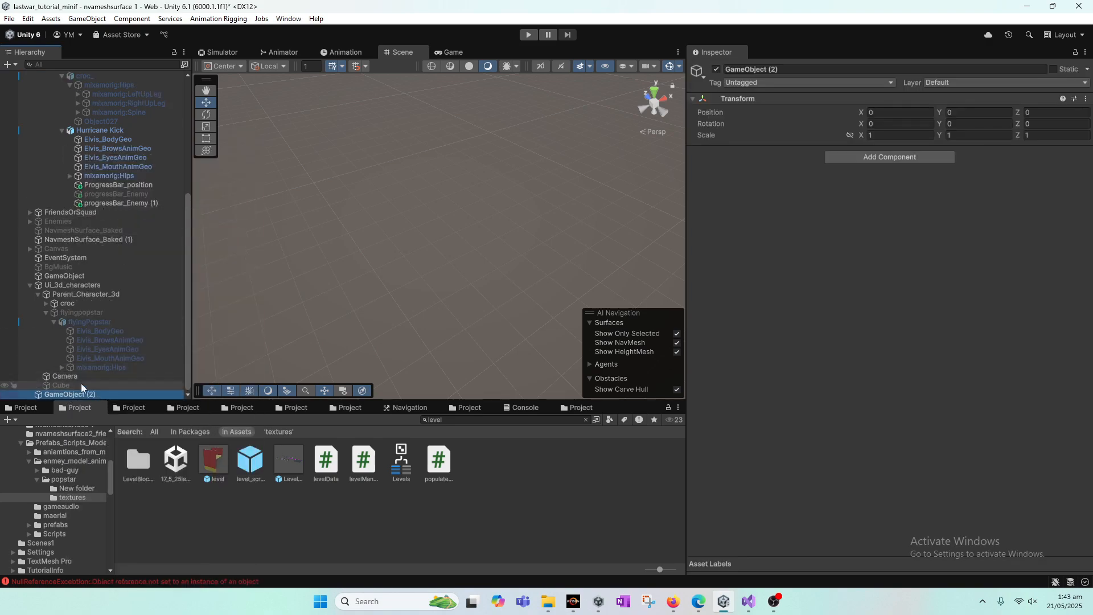
{"action": "left_click", "coordinate": [783, 70]}
{"action": "key", "text": "BackSpace"}
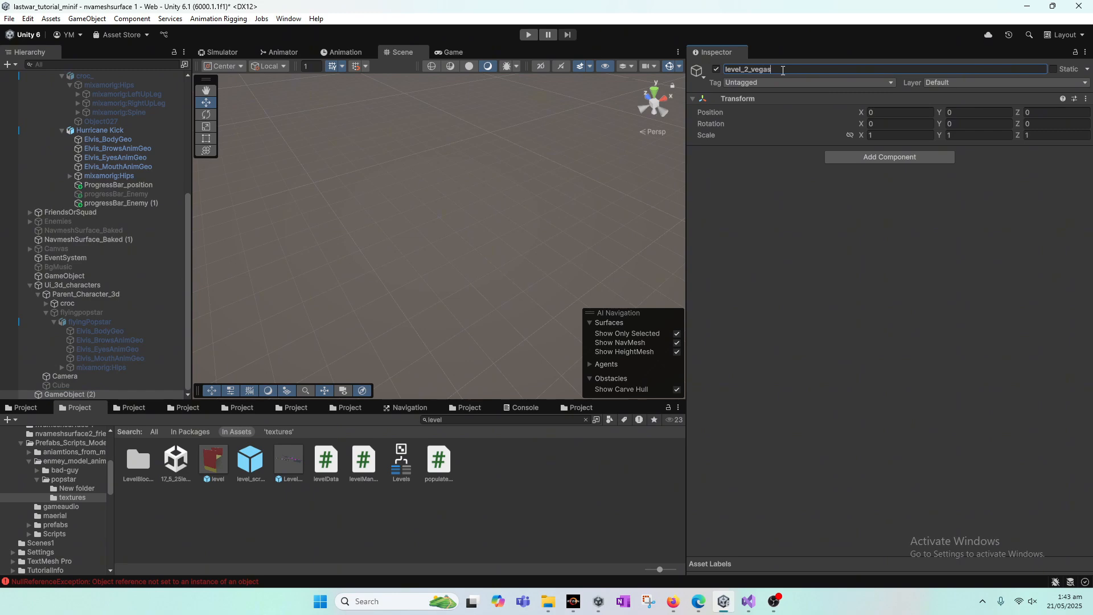
{"action": "type", "text": "level_2_vegas"}
{"action": "key", "text": "Return"}
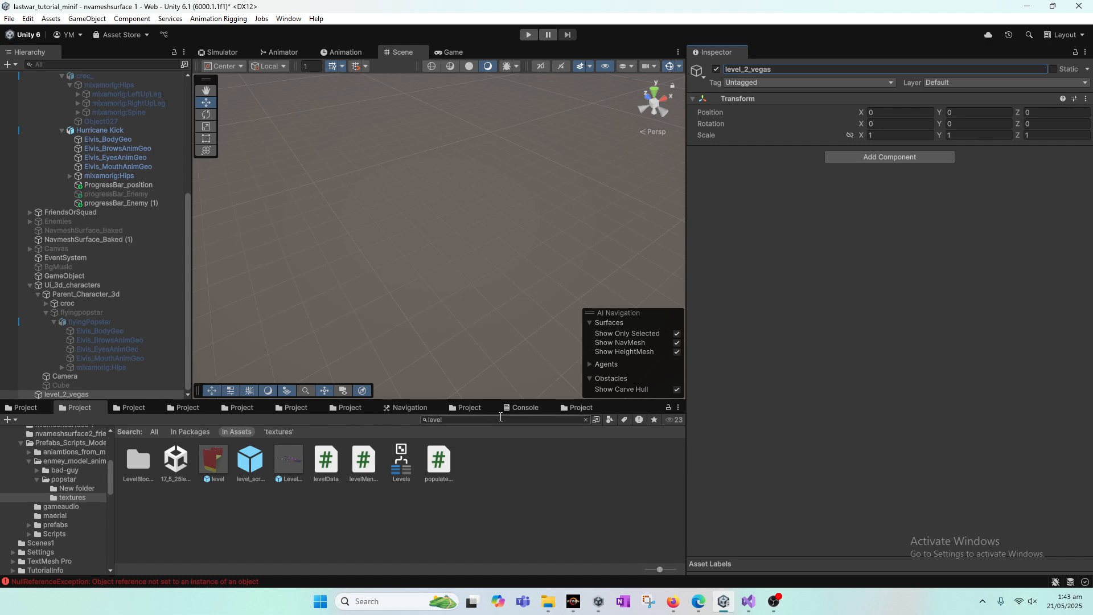
- Add the level prefab as a child of level_2_vegas and frame it in the scene view
{"action": "left_click", "coordinate": [476, 420]}
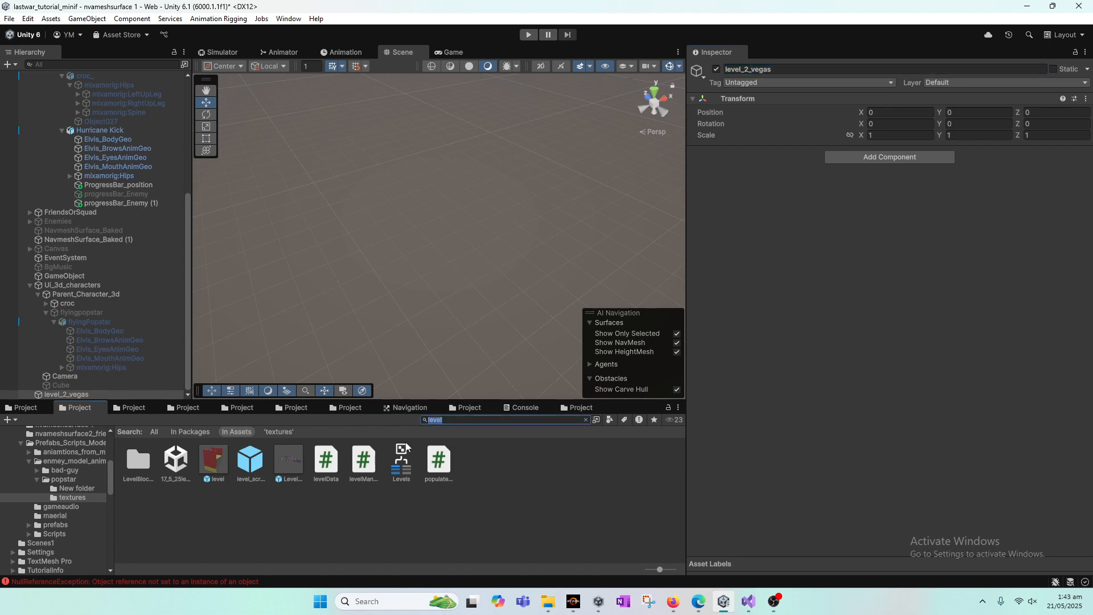
{"action": "left_click_drag", "start_coordinate": [211, 459], "coordinate": [83, 393]}
{"action": "left_click", "coordinate": [81, 386]}
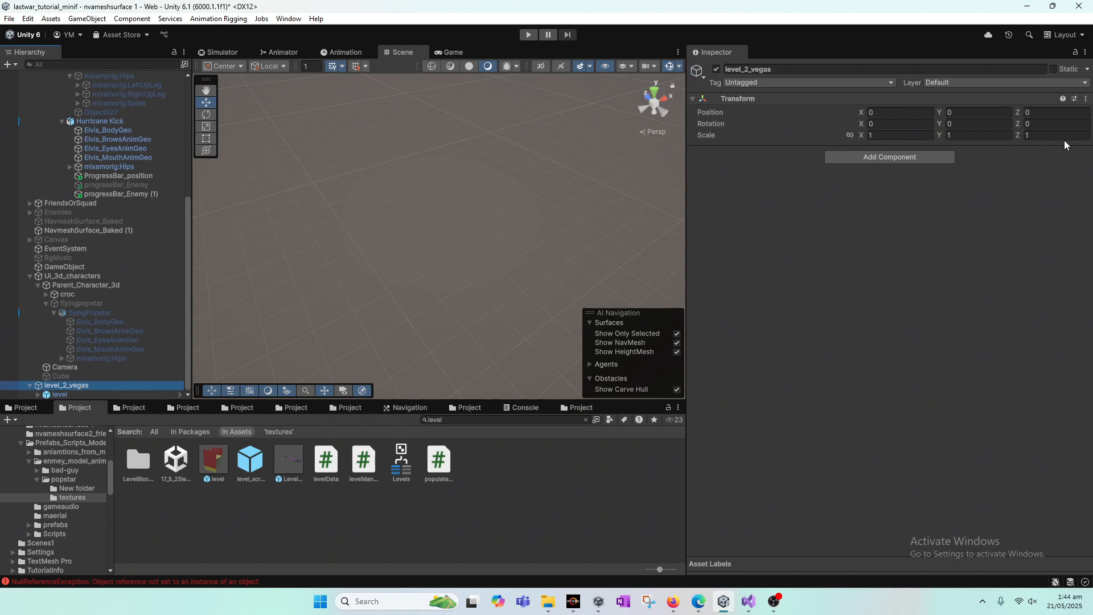
{"action": "left_click", "coordinate": [60, 395]}
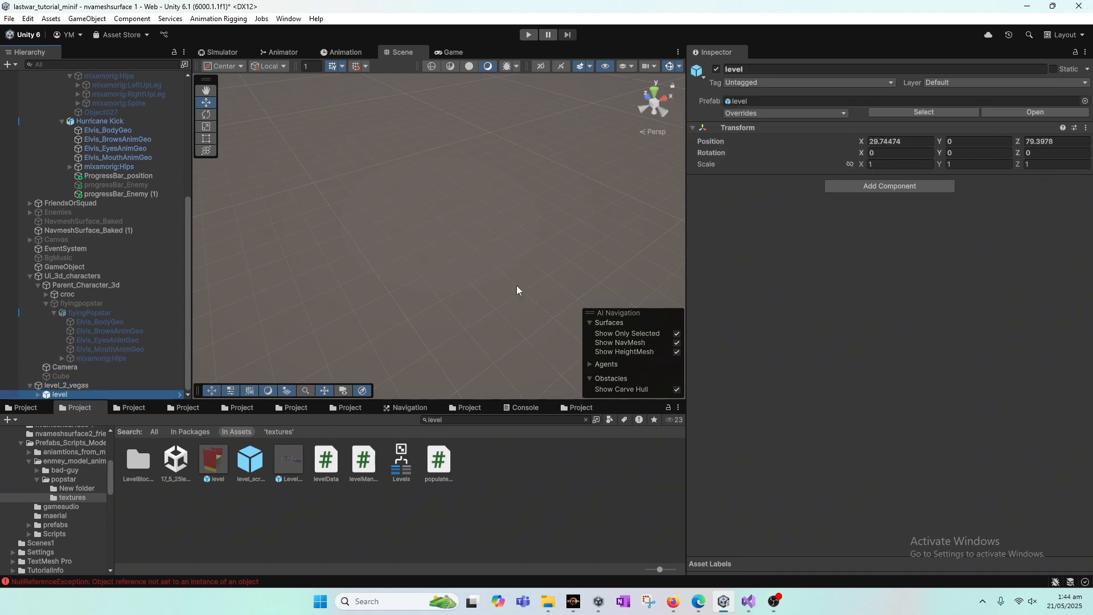
{"action": "double_click", "coordinate": [60, 394]}
{"action": "scroll", "coordinate": [512, 301], "scroll_direction": "down", "scroll_amount": 3}
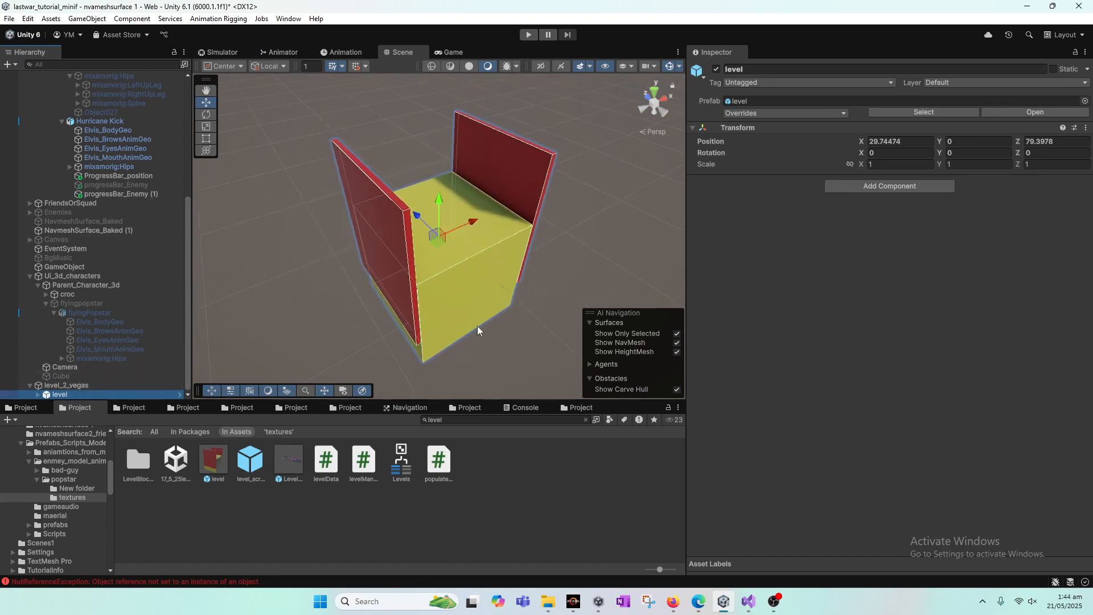
{"action": "scroll", "coordinate": [96, 308], "scroll_direction": "down", "scroll_amount": 1}
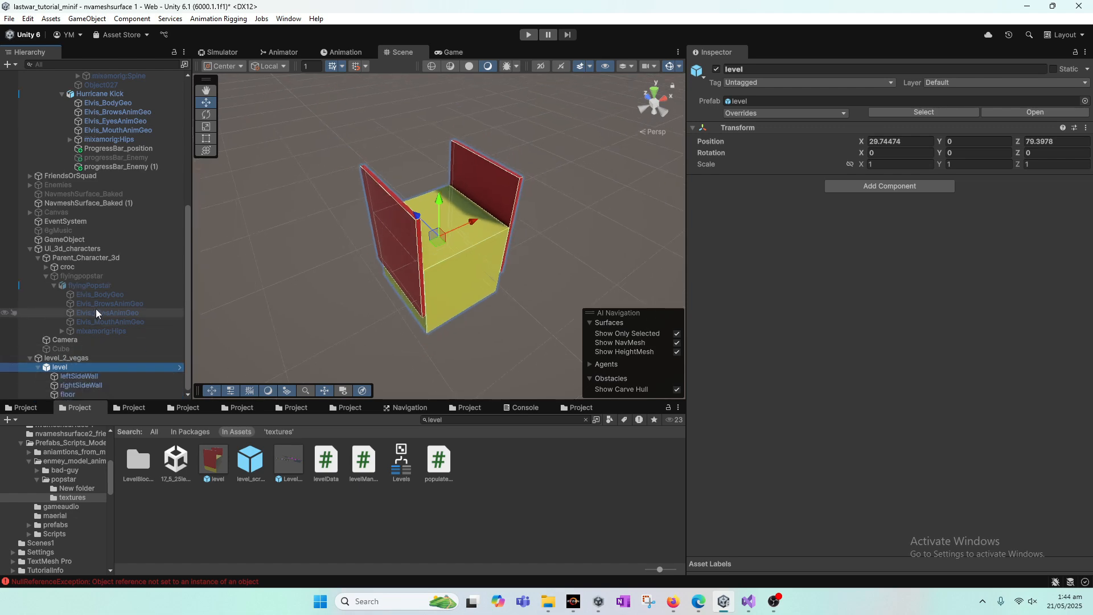
{"action": "left_click", "coordinate": [94, 376]}
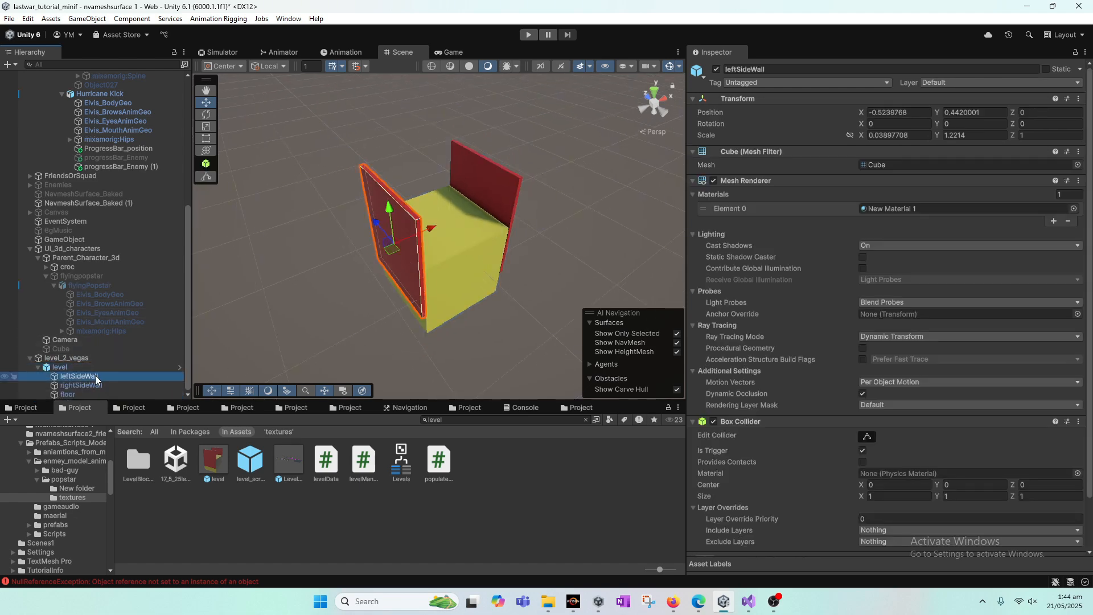
{"action": "left_click", "coordinate": [898, 135]}
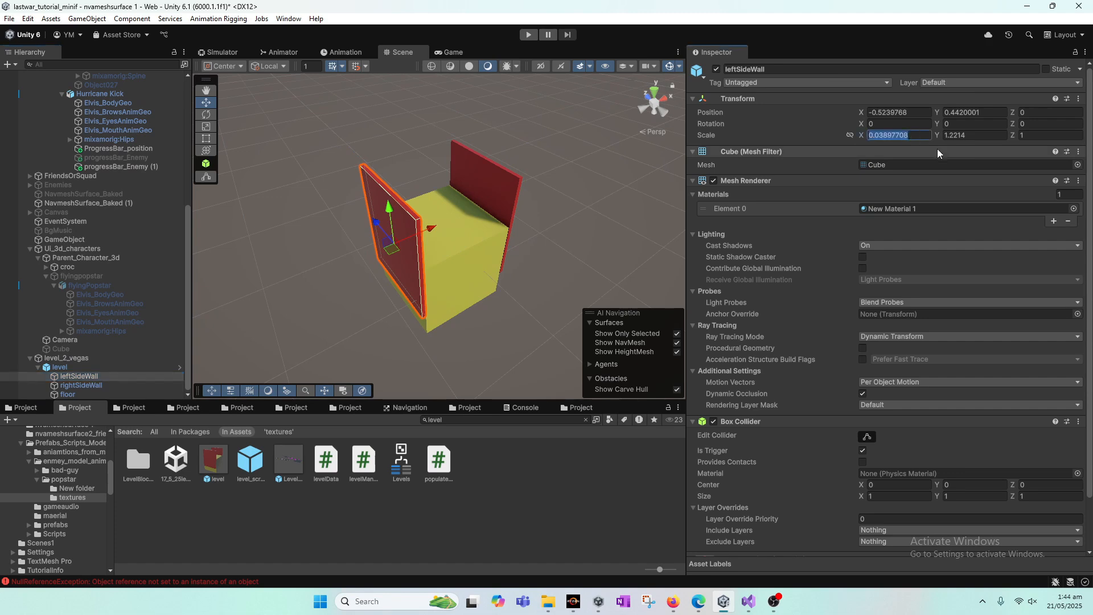
{"action": "type", "text": "1"}
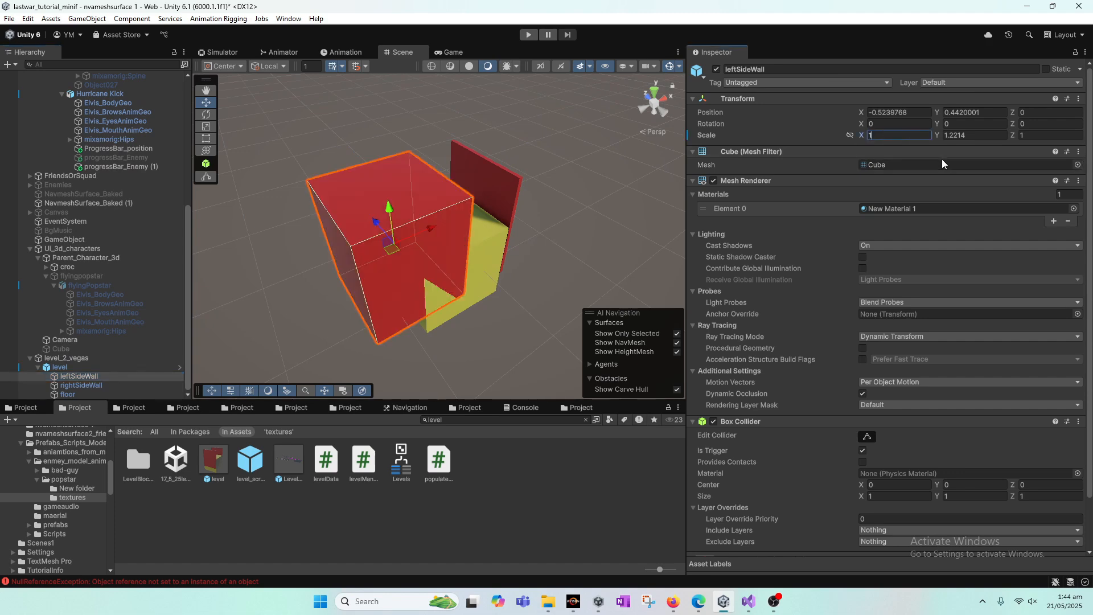
{"action": "key", "text": "Escape"}
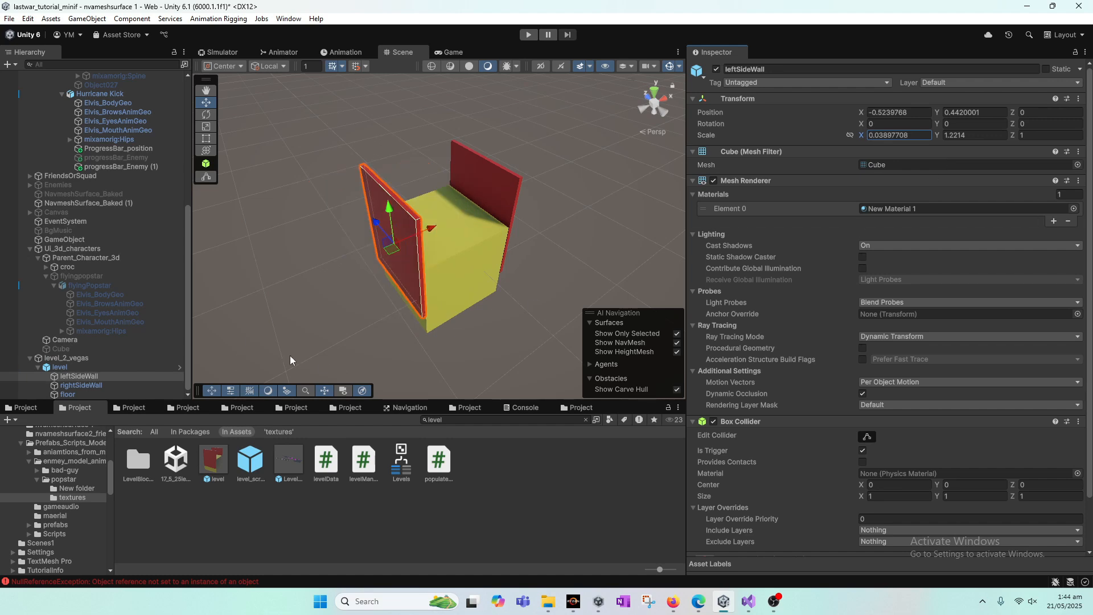
- Create an empty child object under level_2_vegas and nest the level prefab inside it
{"action": "left_click", "coordinate": [83, 368]}
{"action": "right_click", "coordinate": [81, 359]}
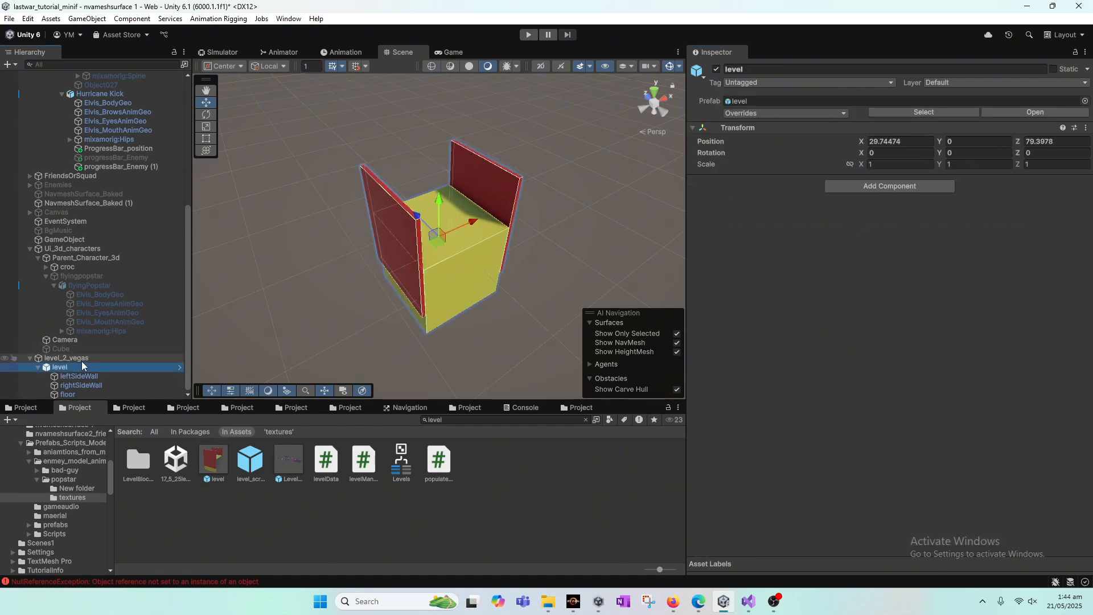
{"action": "left_click", "coordinate": [129, 336]}
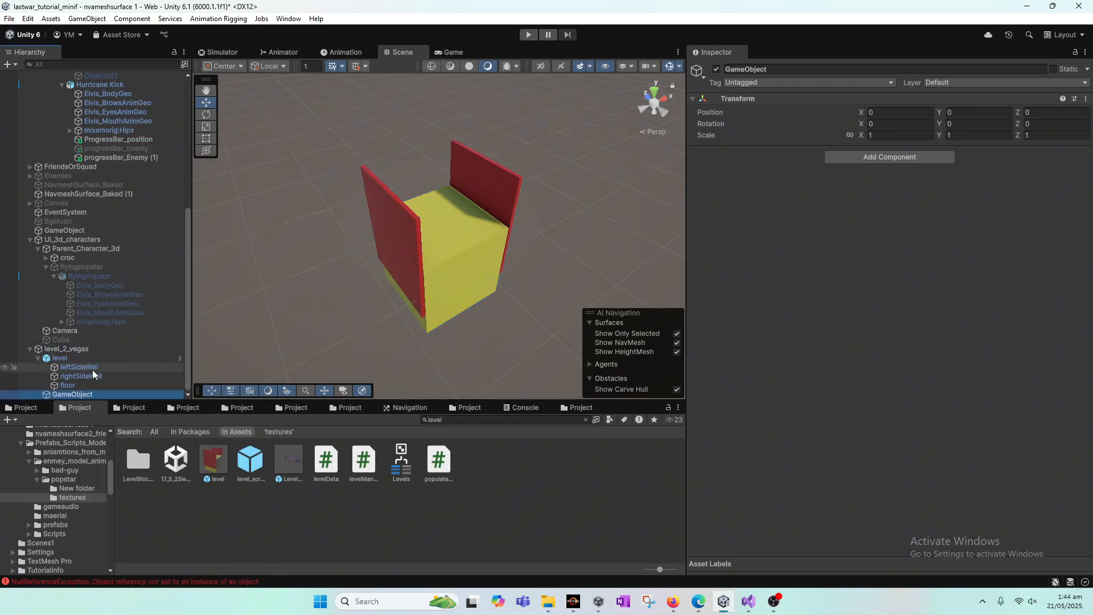
{"action": "left_click_drag", "start_coordinate": [82, 358], "coordinate": [75, 358]}
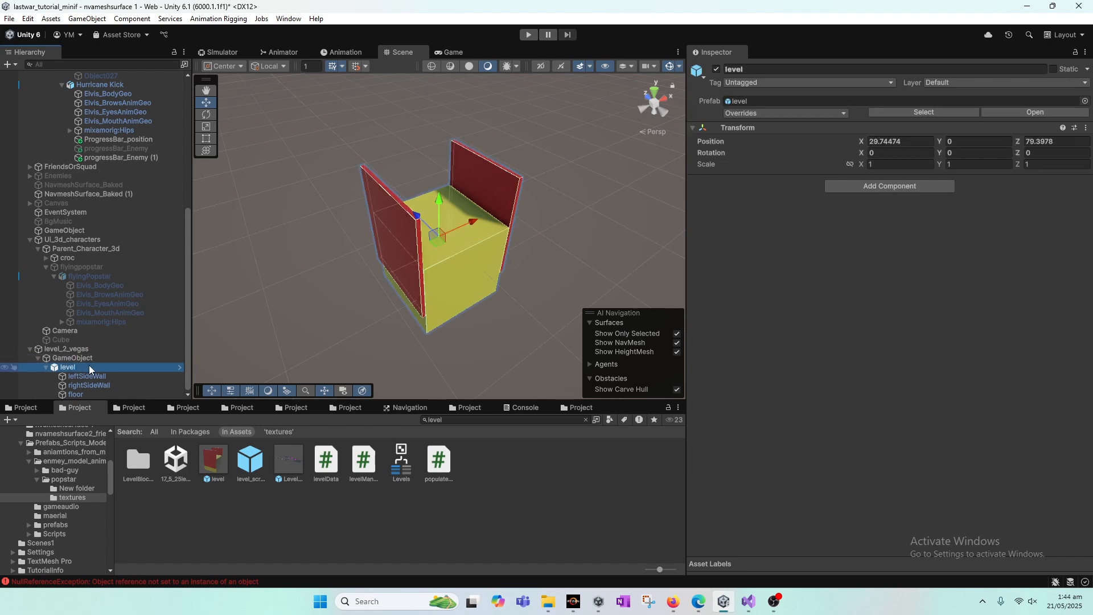
- Scale the level prefab to 3.21 on X and 30.84 on Z
{"action": "key", "text": "e"}
{"action": "key", "text": "r"}
{"action": "left_click_drag", "start_coordinate": [860, 168], "coordinate": [906, 169]}
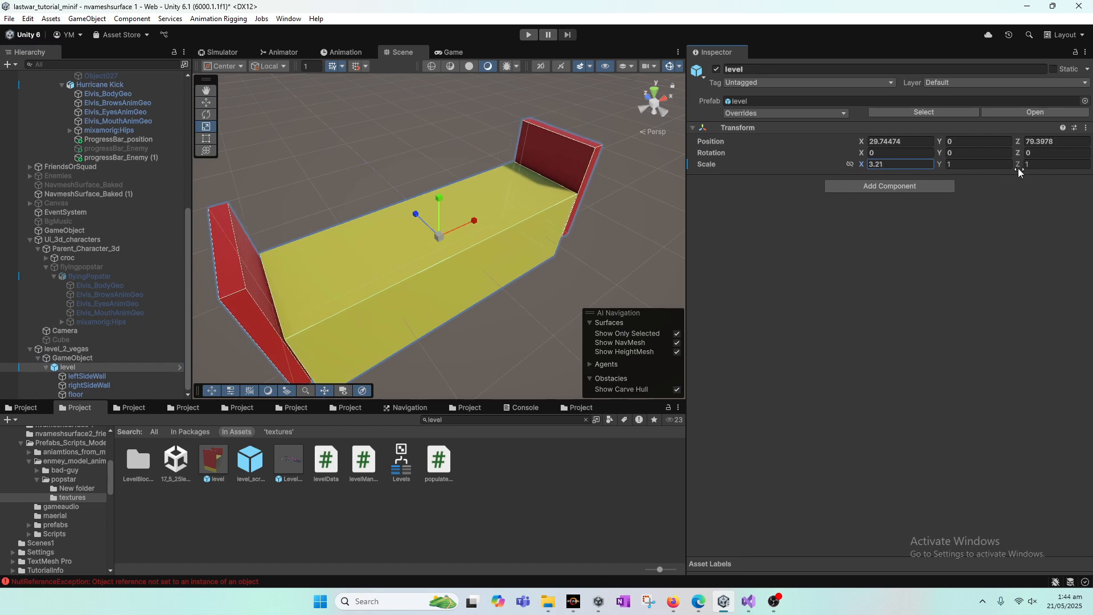
{"action": "left_click_drag", "start_coordinate": [1017, 169], "coordinate": [414, 325]}
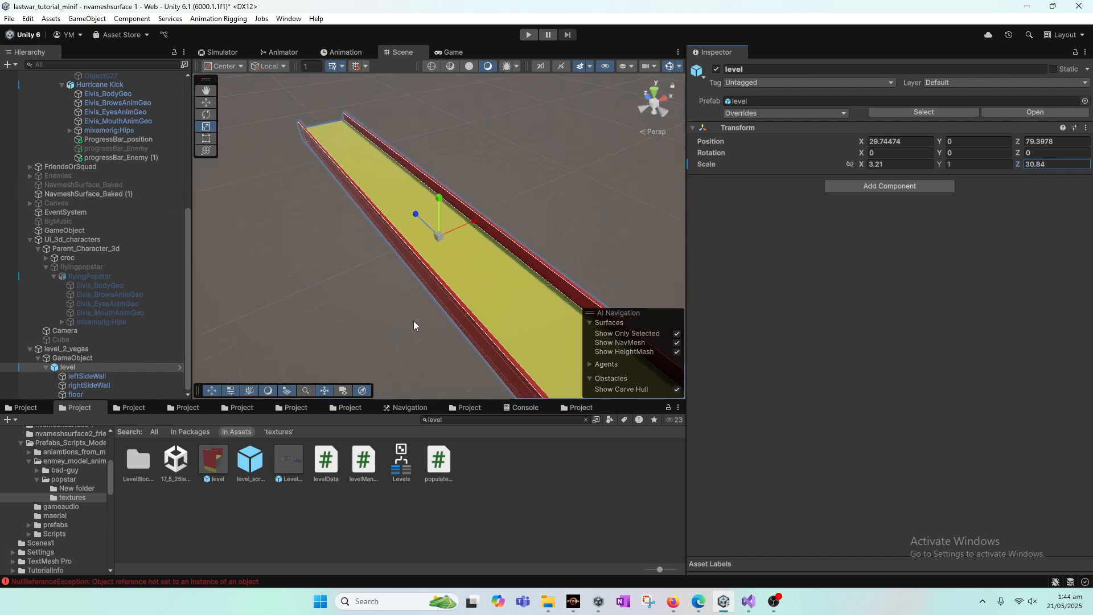
- Lengthen the level prefab along its Z axis to a scale of about 204.02
{"action": "scroll", "coordinate": [414, 325], "scroll_direction": "down", "scroll_amount": 5}
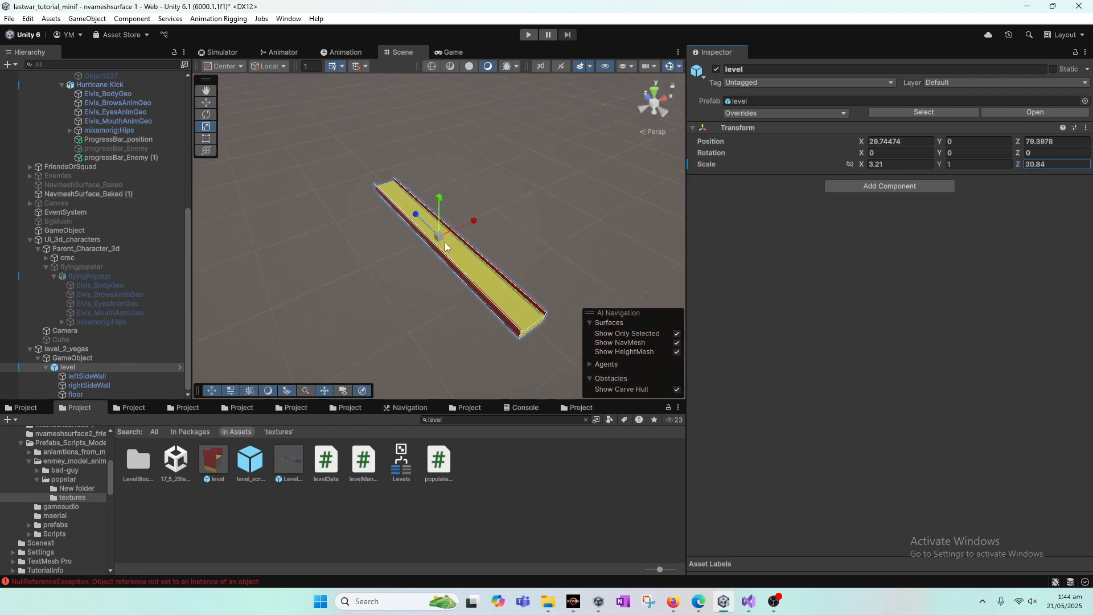
{"action": "left_click_drag", "start_coordinate": [416, 214], "coordinate": [362, 172]}
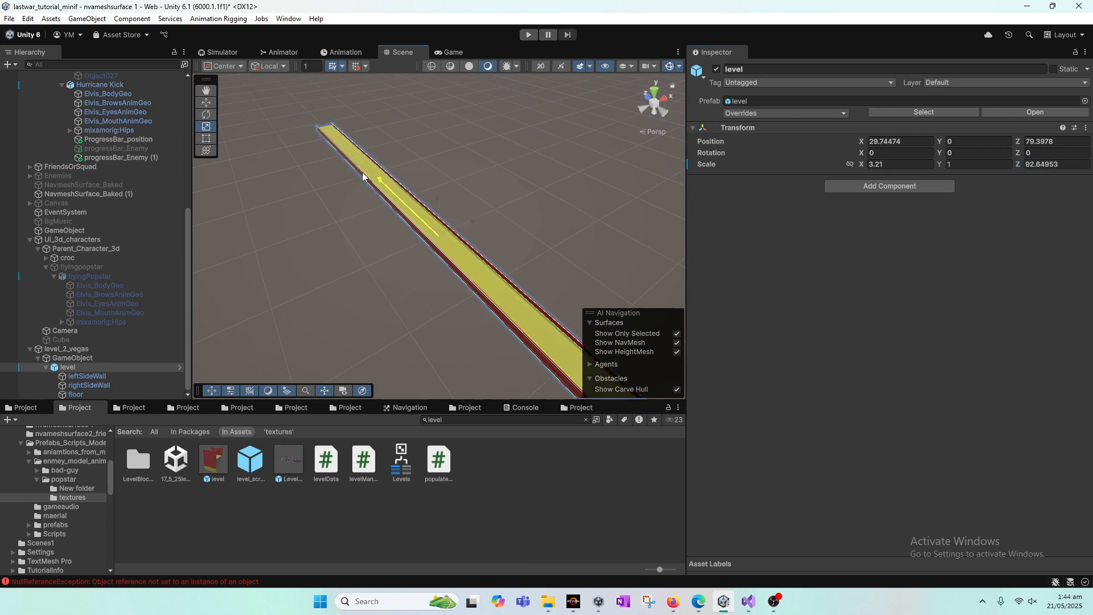
{"action": "middle_click_drag", "start_coordinate": [460, 217], "coordinate": [375, 166]}
{"action": "scroll", "coordinate": [290, 317], "scroll_direction": "down", "scroll_amount": 4}
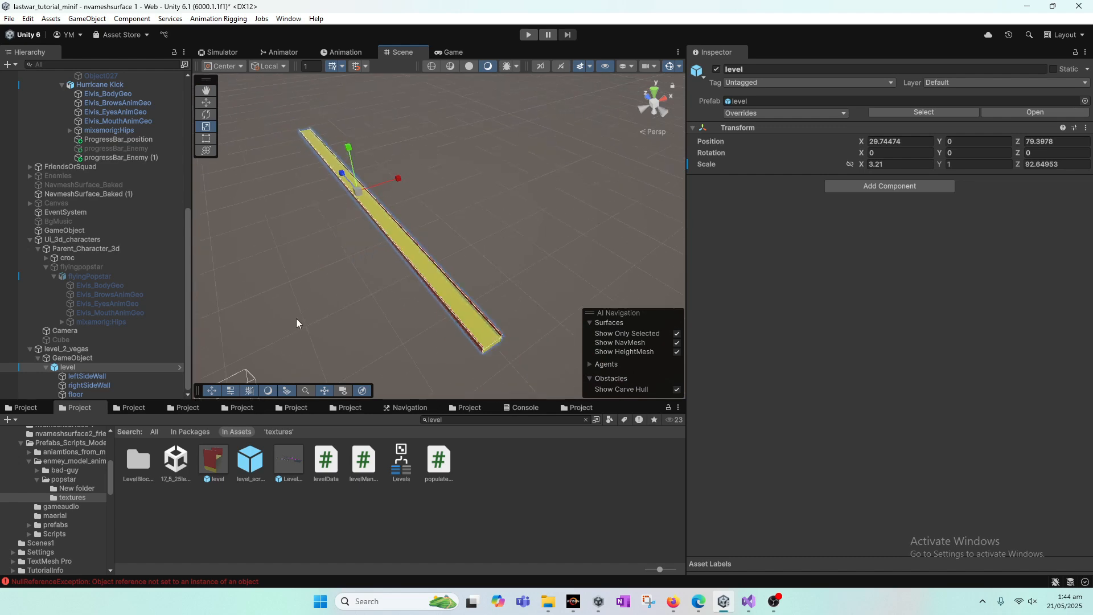
{"action": "middle_click_drag", "start_coordinate": [390, 258], "coordinate": [380, 303]}
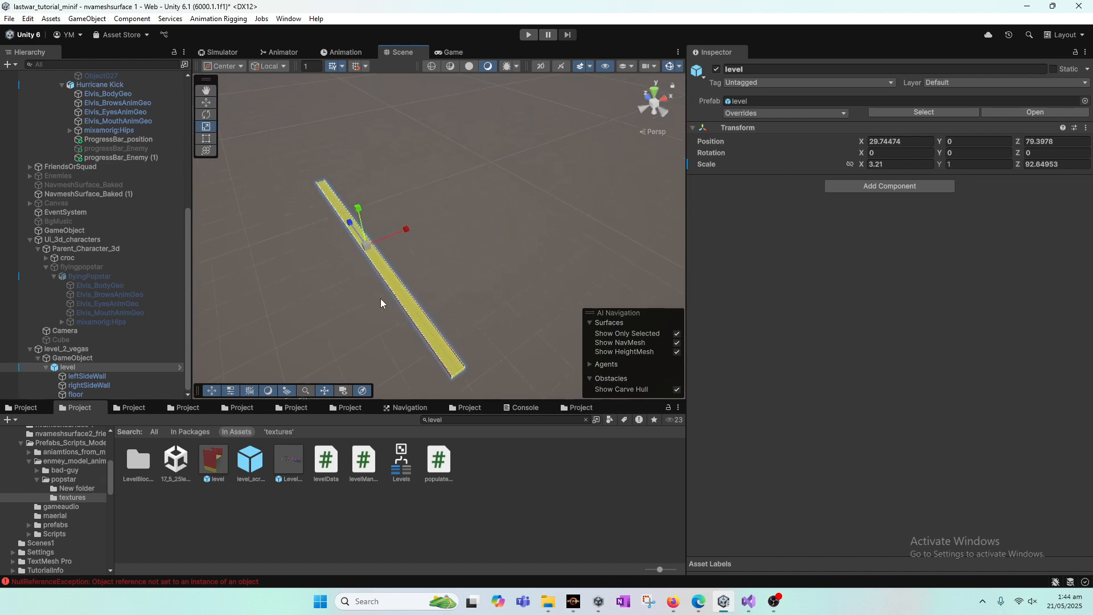
{"action": "left_click_drag", "start_coordinate": [349, 221], "coordinate": [334, 188]}
{"action": "scroll", "coordinate": [421, 287], "scroll_direction": "down", "scroll_amount": 3}
{"action": "scroll", "coordinate": [422, 287], "scroll_direction": "up", "scroll_amount": 1}
{"action": "scroll", "coordinate": [422, 288], "scroll_direction": "up", "scroll_amount": 2}
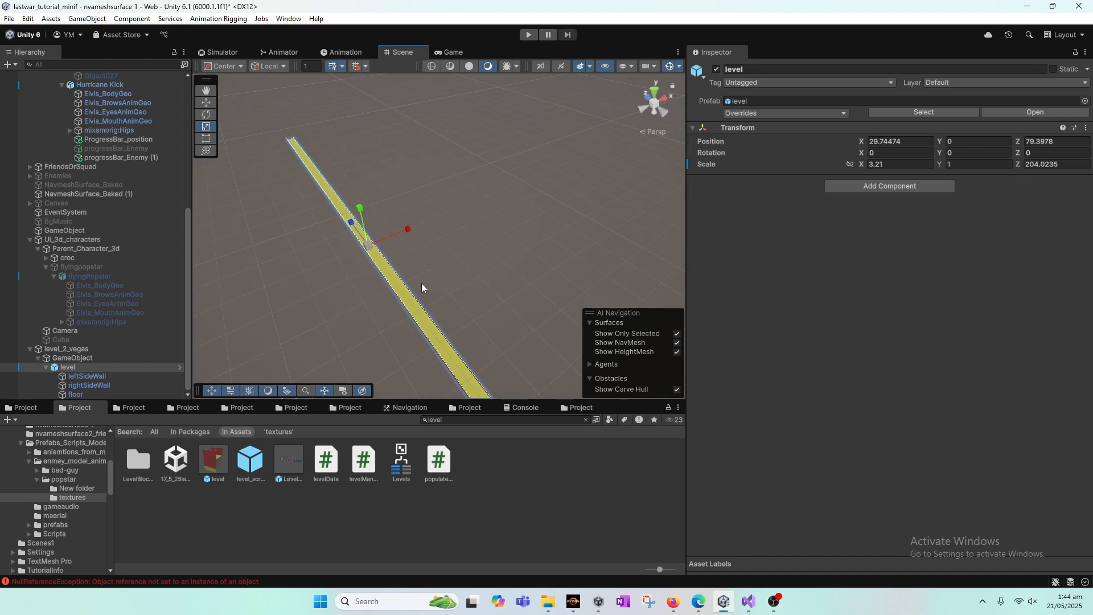
{"action": "left_click_drag", "start_coordinate": [448, 217], "coordinate": [438, 251], "text": "alt"}
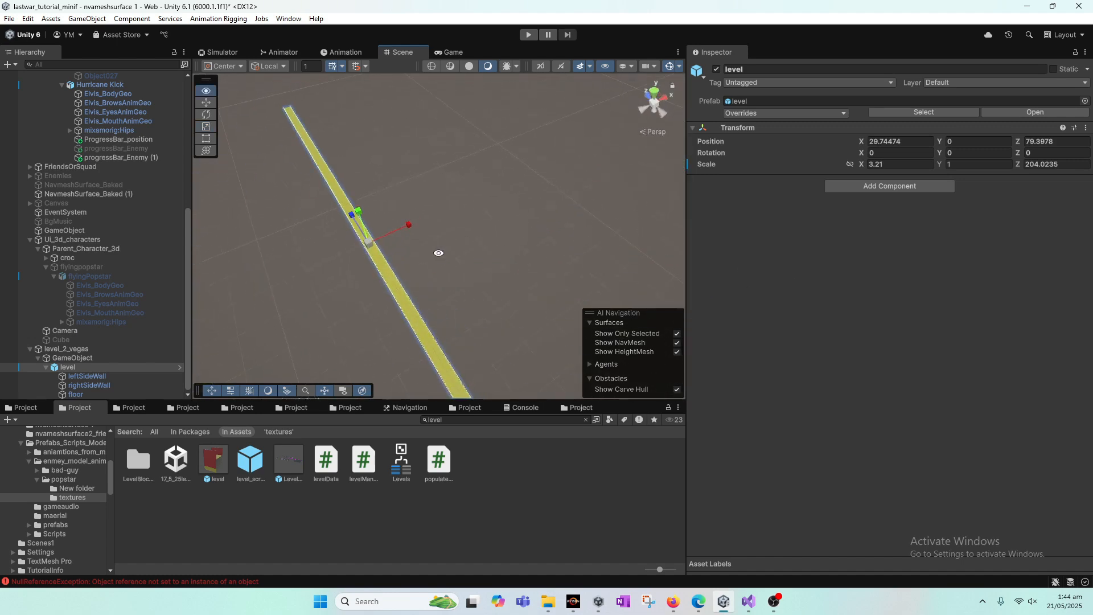
{"action": "middle_click_drag", "start_coordinate": [463, 308], "coordinate": [365, 132]}
{"action": "scroll", "coordinate": [365, 132], "scroll_direction": "up", "scroll_amount": 2}
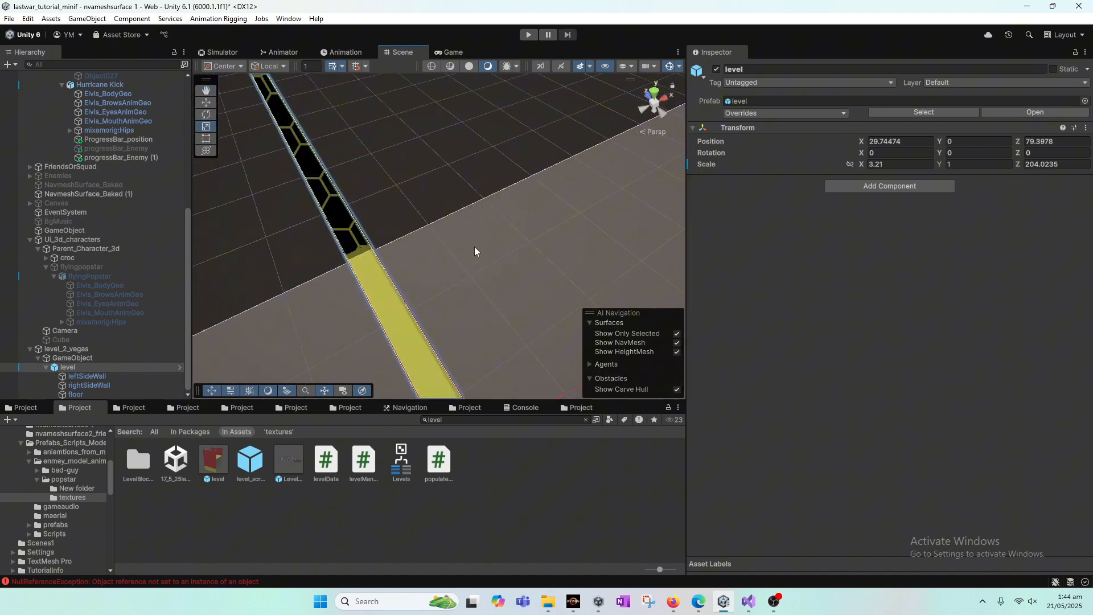
{"action": "middle_click_drag", "start_coordinate": [473, 247], "coordinate": [469, 214]}
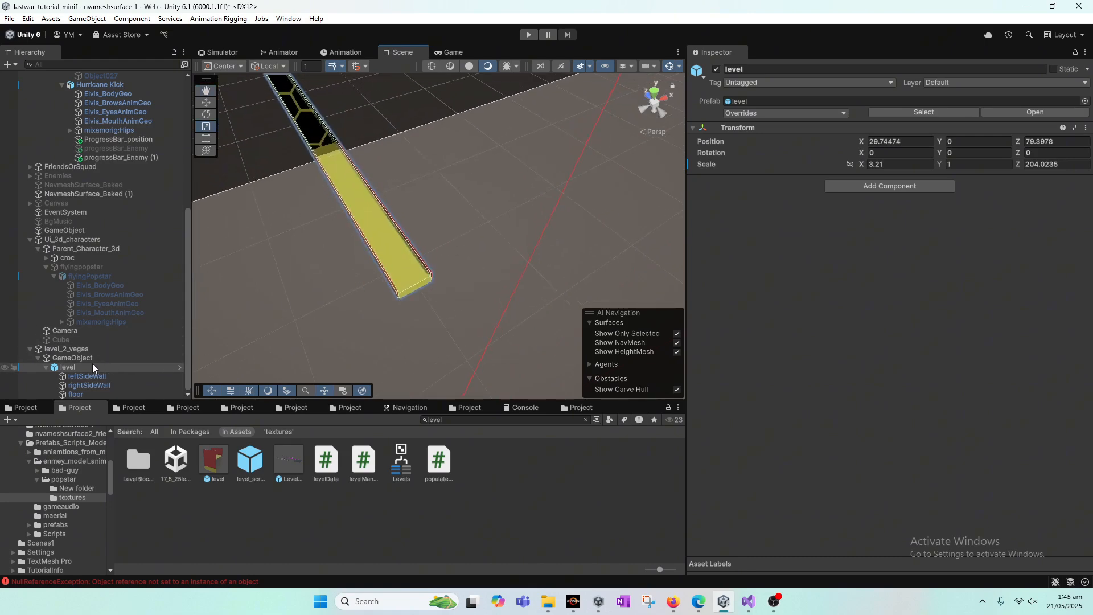
- Create an empty child under the GameObject inside level_2_vegas and name it Enemies
{"action": "left_click", "coordinate": [73, 358]}
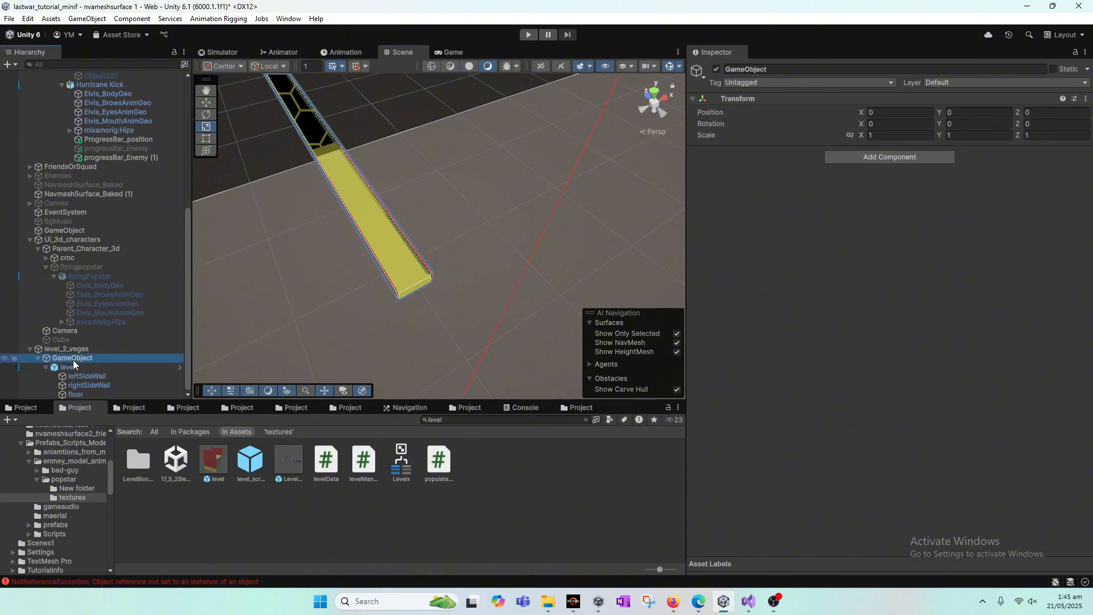
{"action": "right_click", "coordinate": [73, 363]}
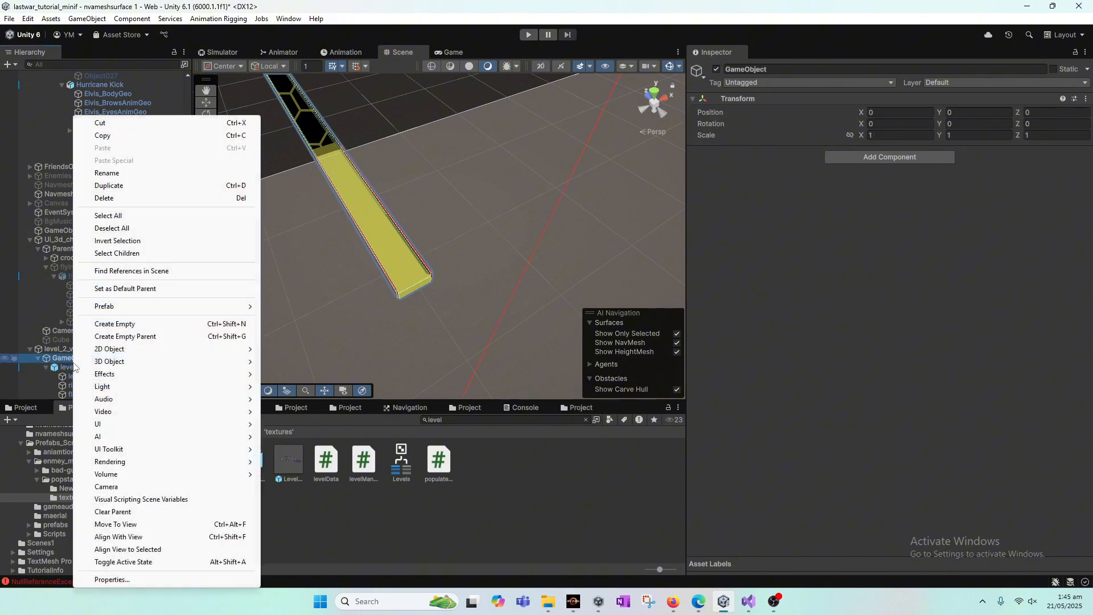
{"action": "left_click", "coordinate": [132, 325]}
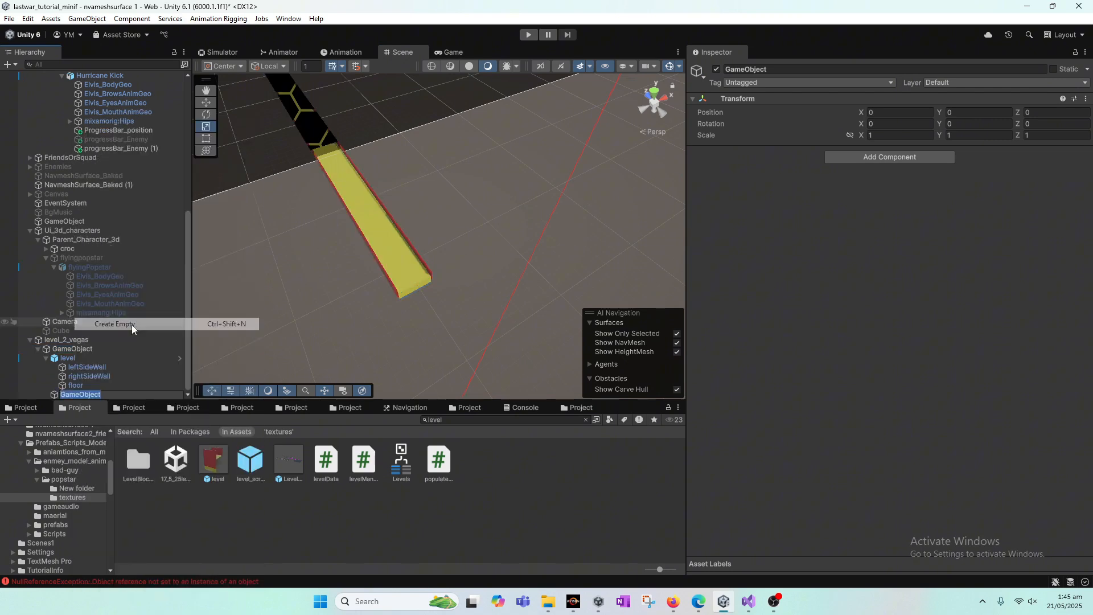
{"action": "double_click", "coordinate": [54, 395]}
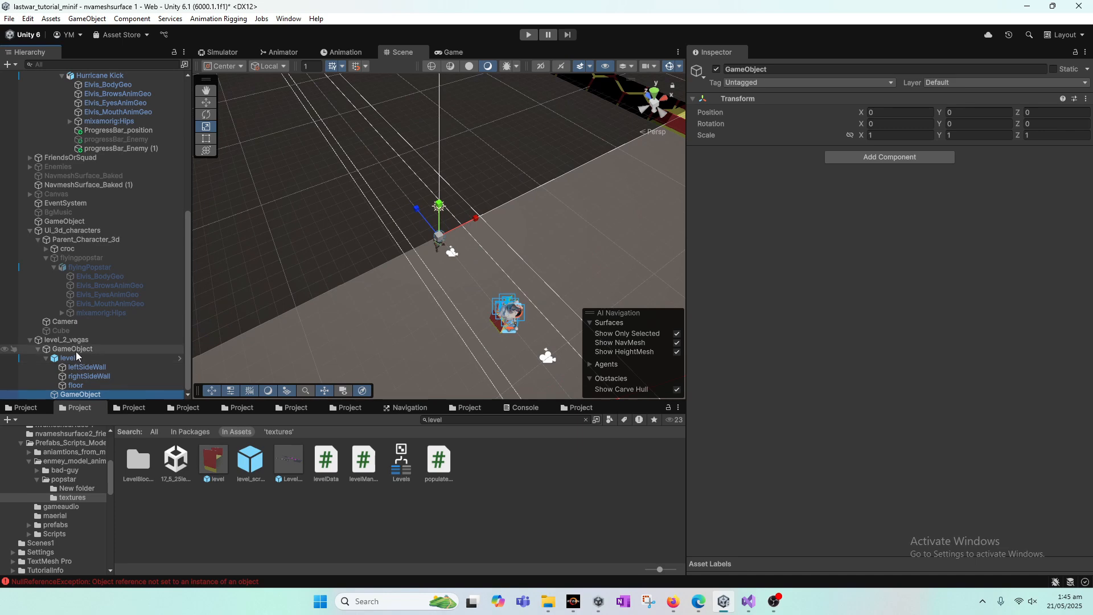
{"action": "left_click", "coordinate": [743, 69]}
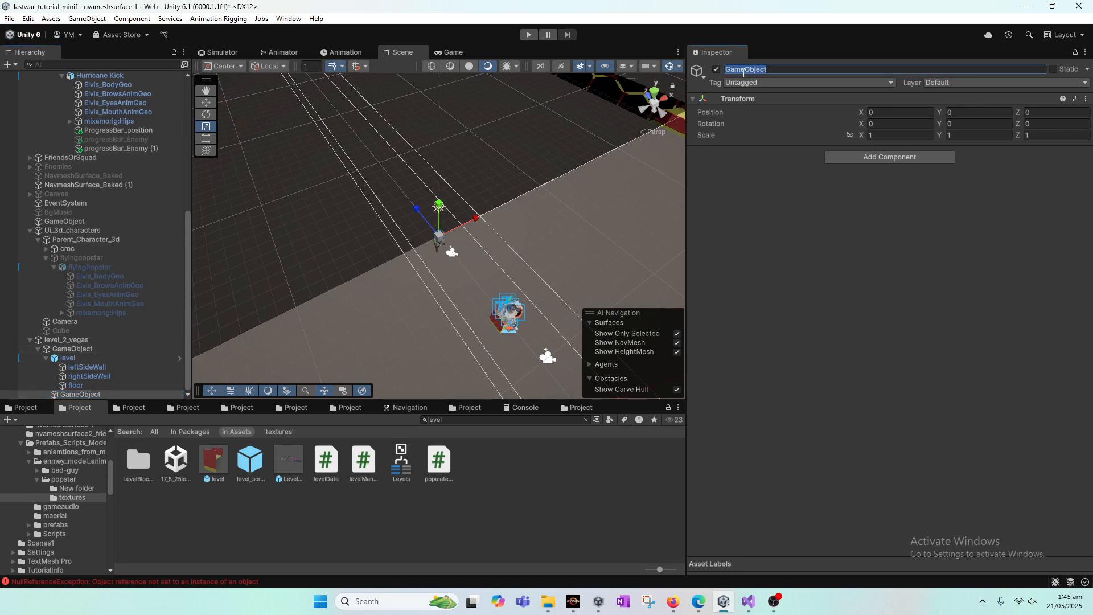
{"action": "type", "text": "Enemies"}
{"action": "key", "text": "Return"}
- Move enemy_vegas (3) from level2's Enemies group into the new Enemies group of level_2_vegas
{"action": "scroll", "coordinate": [135, 268], "scroll_direction": "up", "scroll_amount": 7}
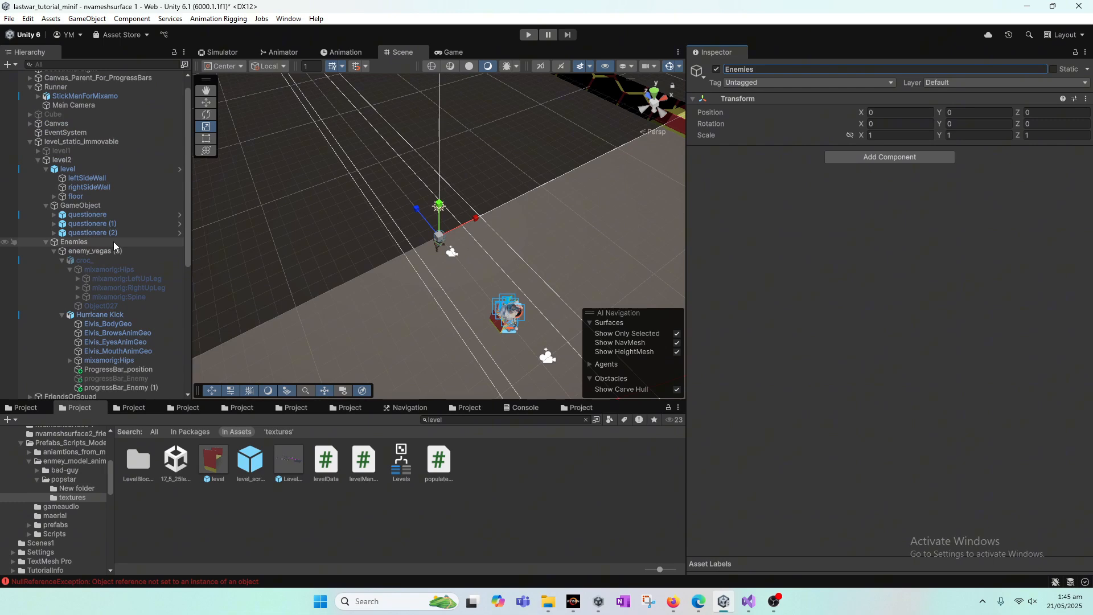
{"action": "scroll", "coordinate": [101, 266], "scroll_direction": "up", "scroll_amount": 1}
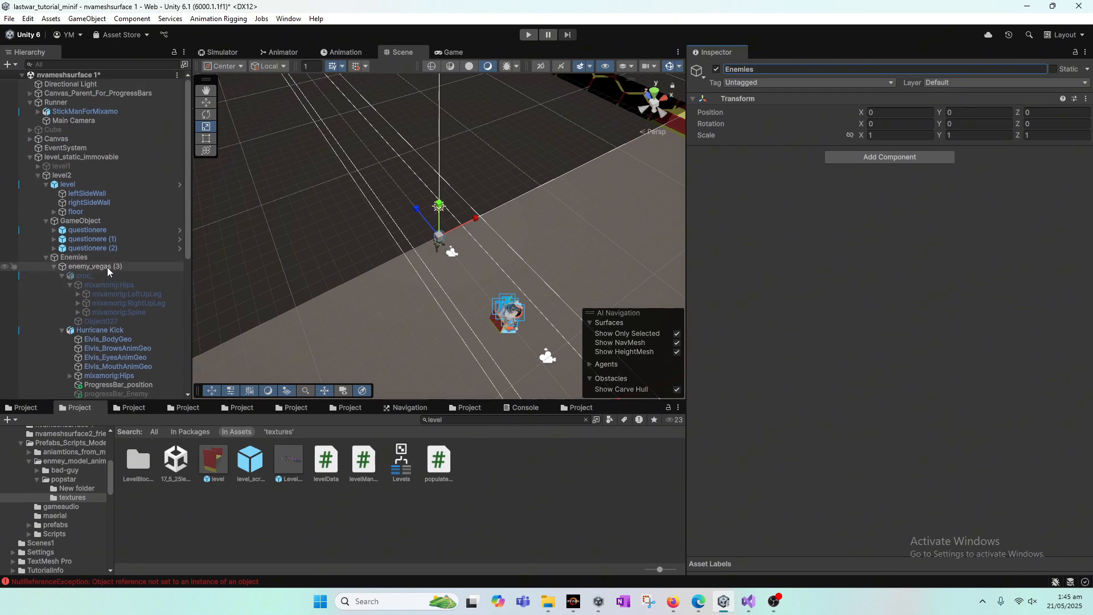
{"action": "left_click_drag", "start_coordinate": [107, 267], "coordinate": [101, 396]}
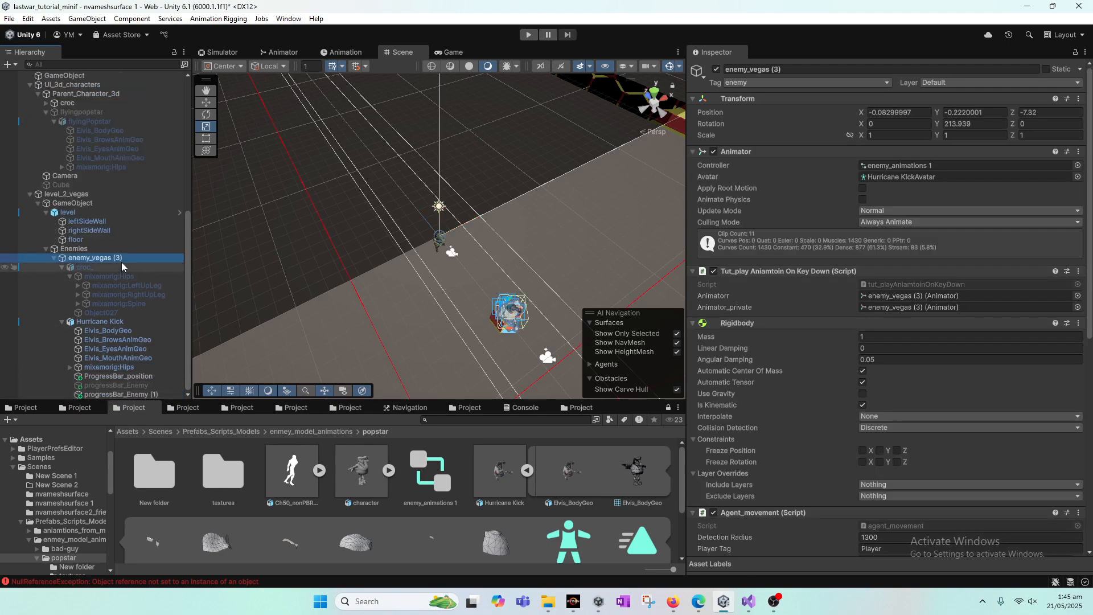
- Deactivate the level2 object under level_static_immovable
{"action": "double_click", "coordinate": [109, 258]}
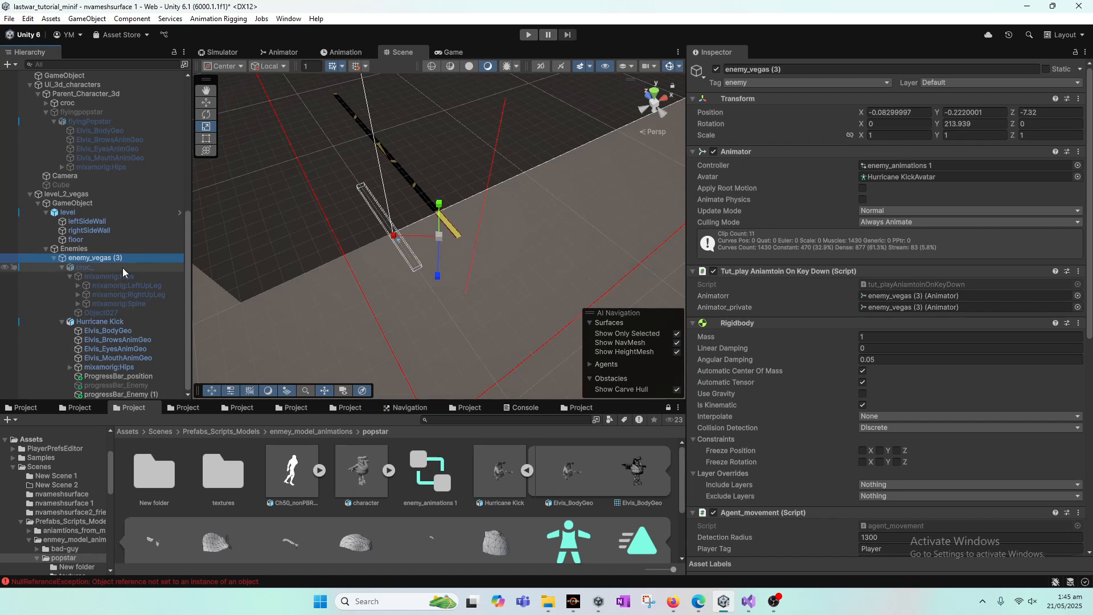
{"action": "left_click", "coordinate": [86, 239]}
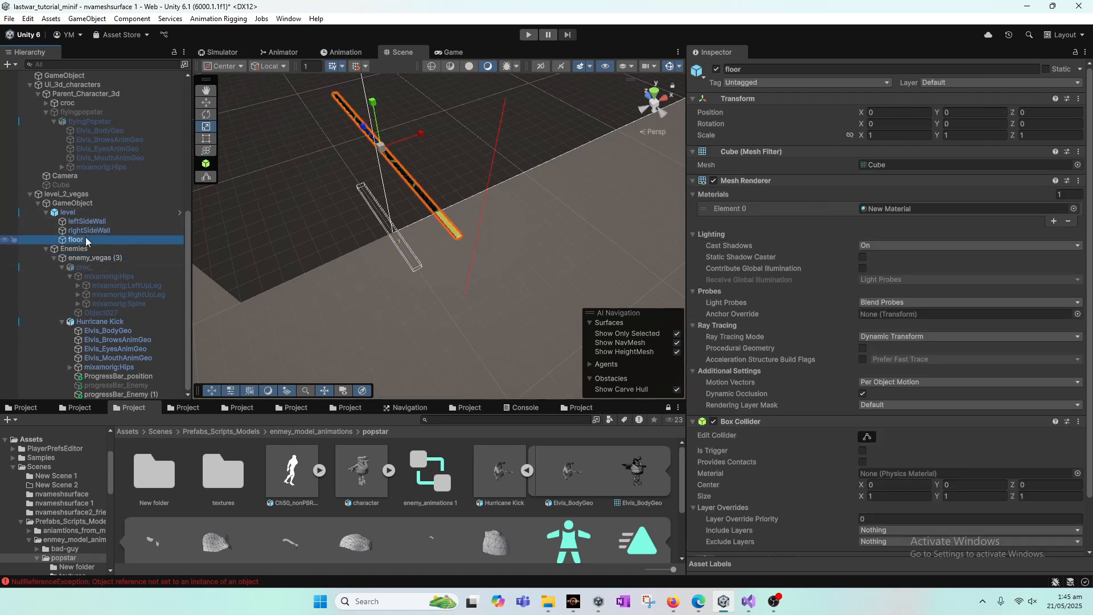
{"action": "scroll", "coordinate": [93, 234], "scroll_direction": "up", "scroll_amount": 10}
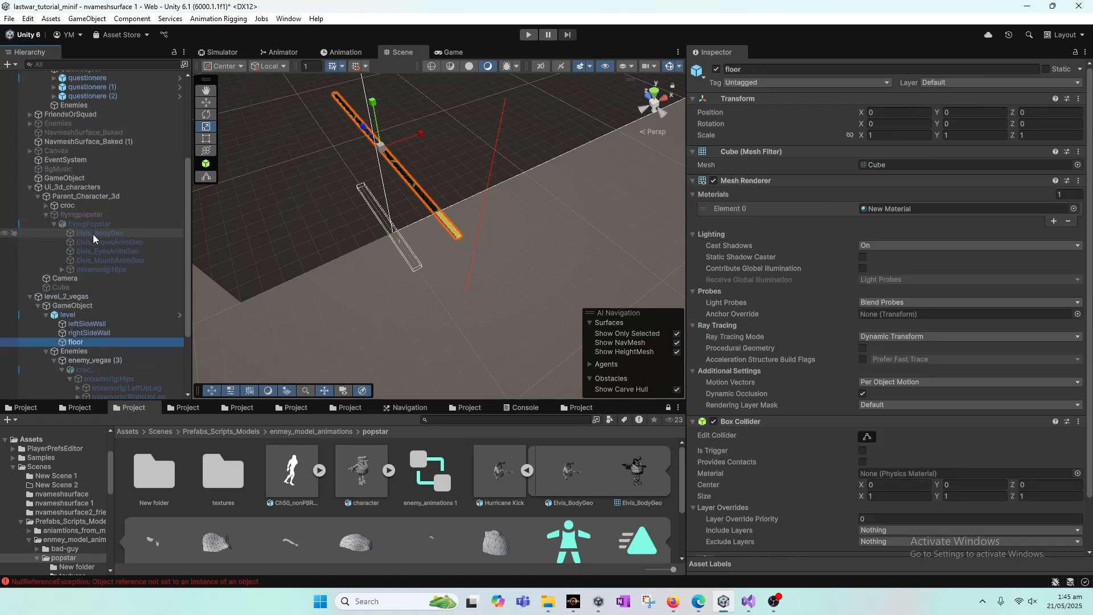
{"action": "left_click", "coordinate": [88, 158]}
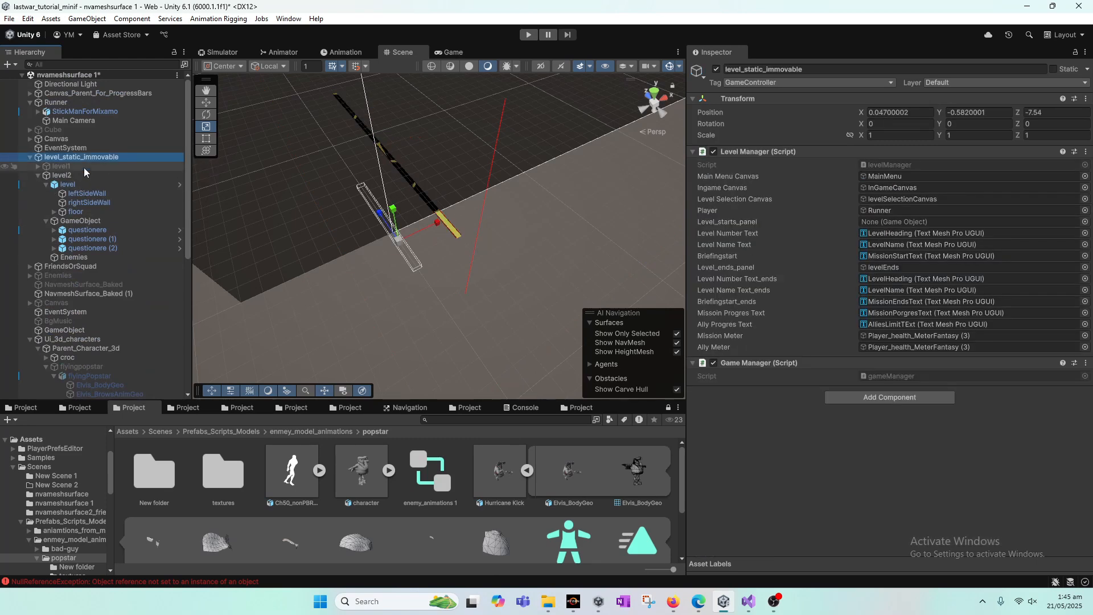
{"action": "left_click", "coordinate": [79, 176]}
{"action": "scroll", "coordinate": [77, 193], "scroll_direction": "down", "scroll_amount": 2}
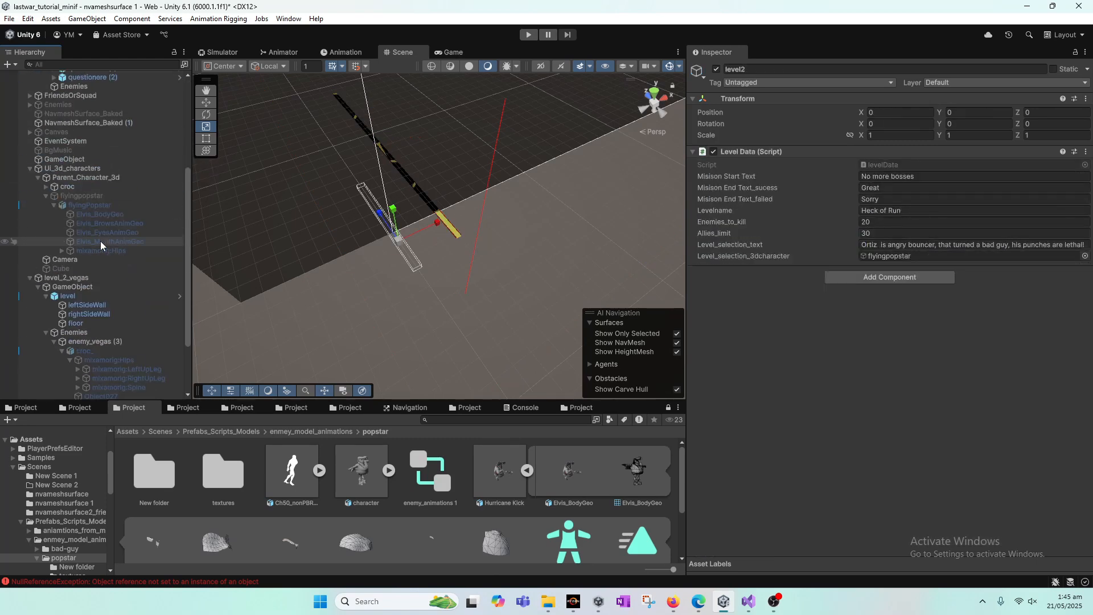
{"action": "left_click", "coordinate": [715, 69]}
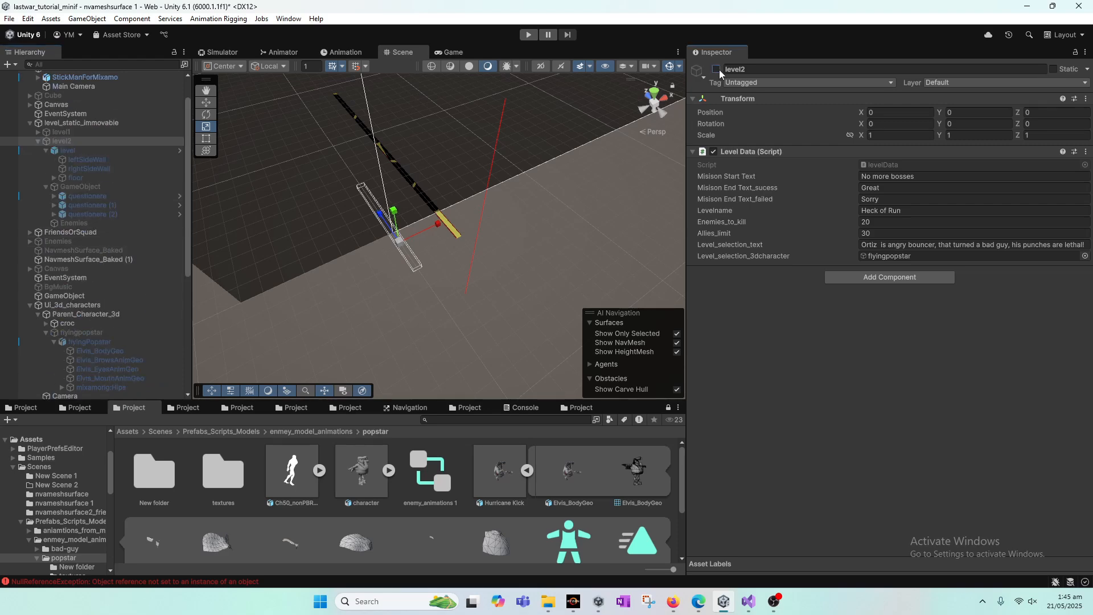
- Create an empty child under the GameObject inside level_2_vegas and name it navmheshSurface
{"action": "scroll", "coordinate": [152, 228], "scroll_direction": "down", "scroll_amount": 7}
{"action": "scroll", "coordinate": [153, 228], "scroll_direction": "down", "scroll_amount": 2}
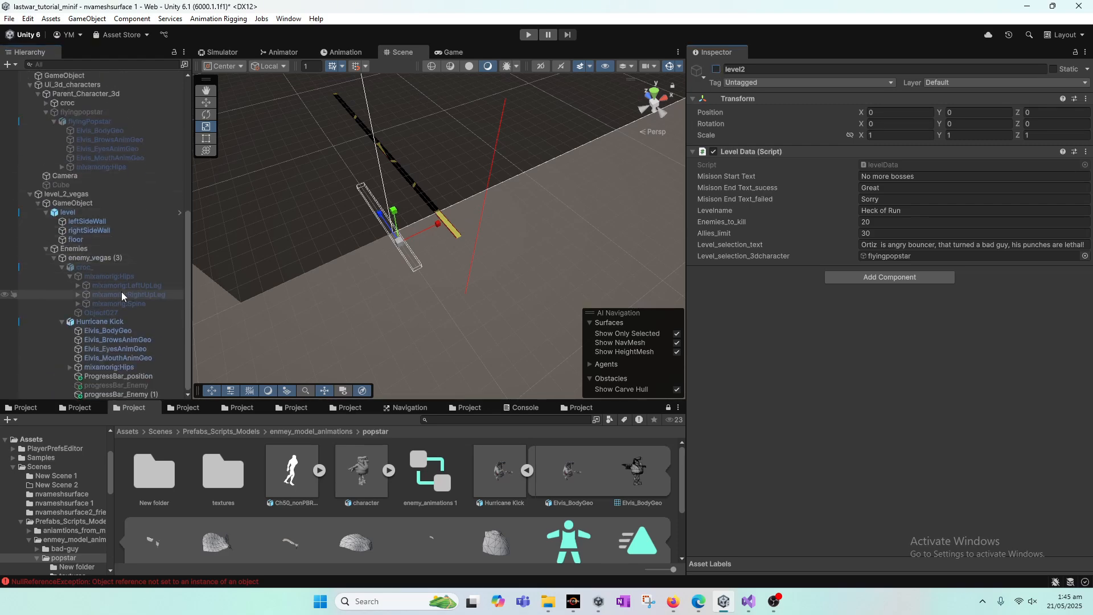
{"action": "right_click", "coordinate": [79, 212]}
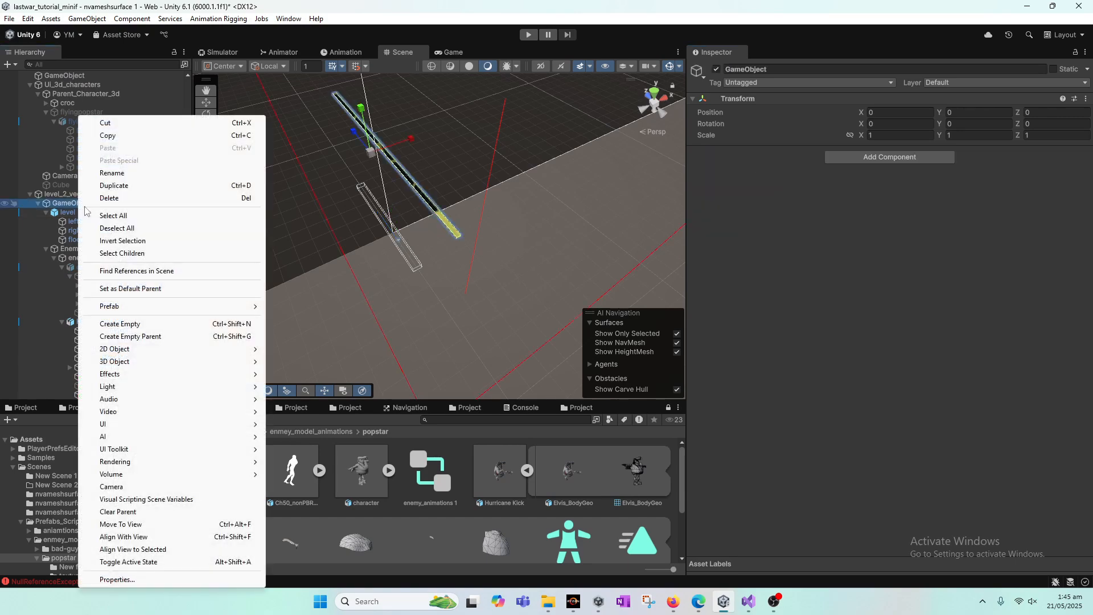
{"action": "left_click", "coordinate": [142, 321]}
{"action": "left_click", "coordinate": [763, 69]}
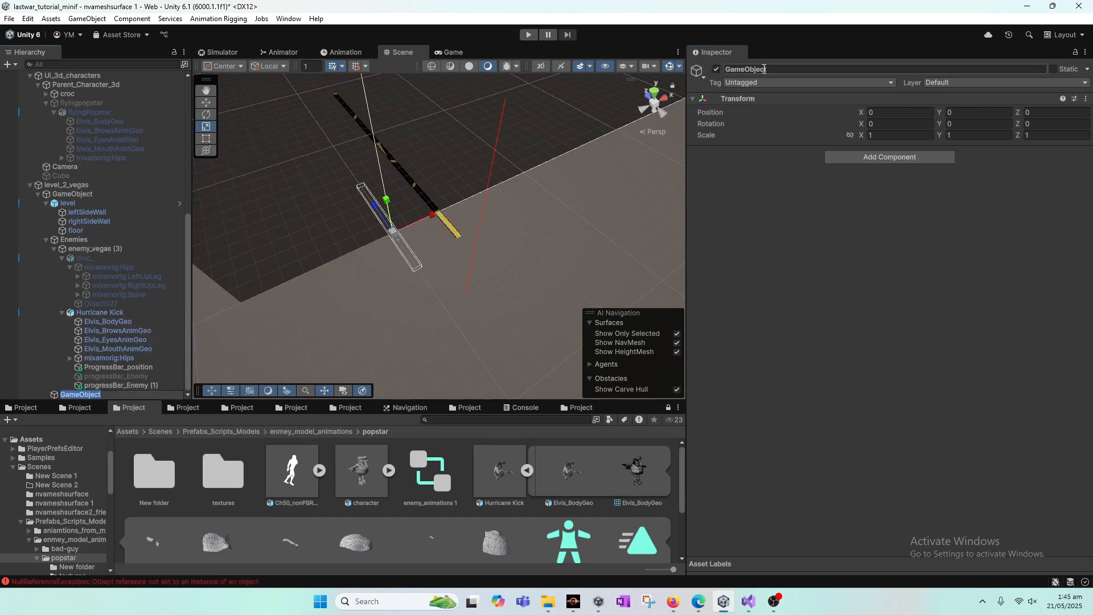
{"action": "type", "text": "navmheshSurface"}
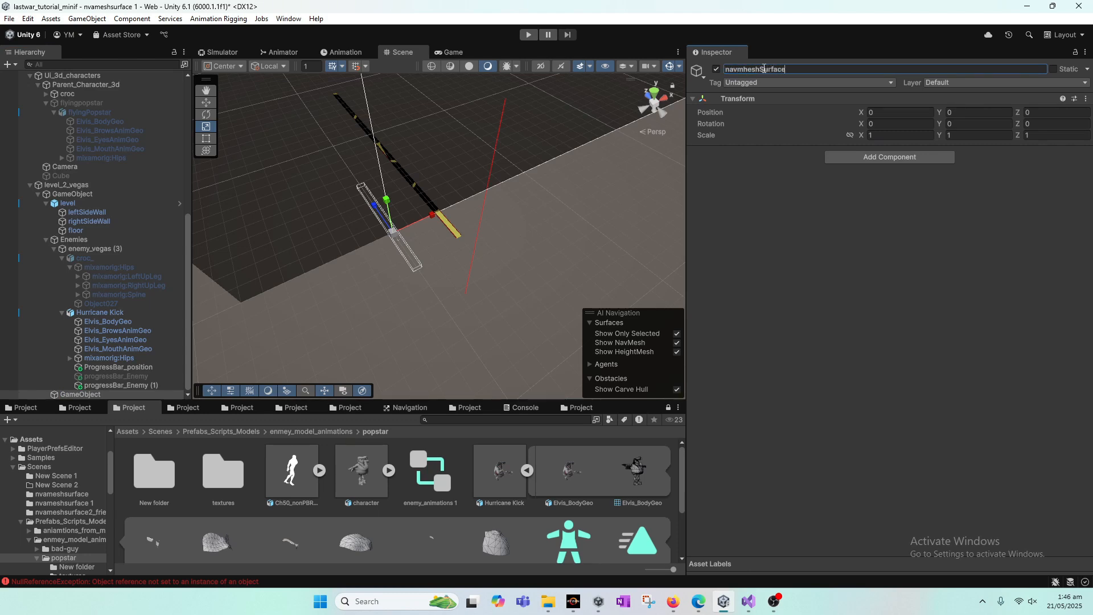
{"action": "key", "text": "Return"}
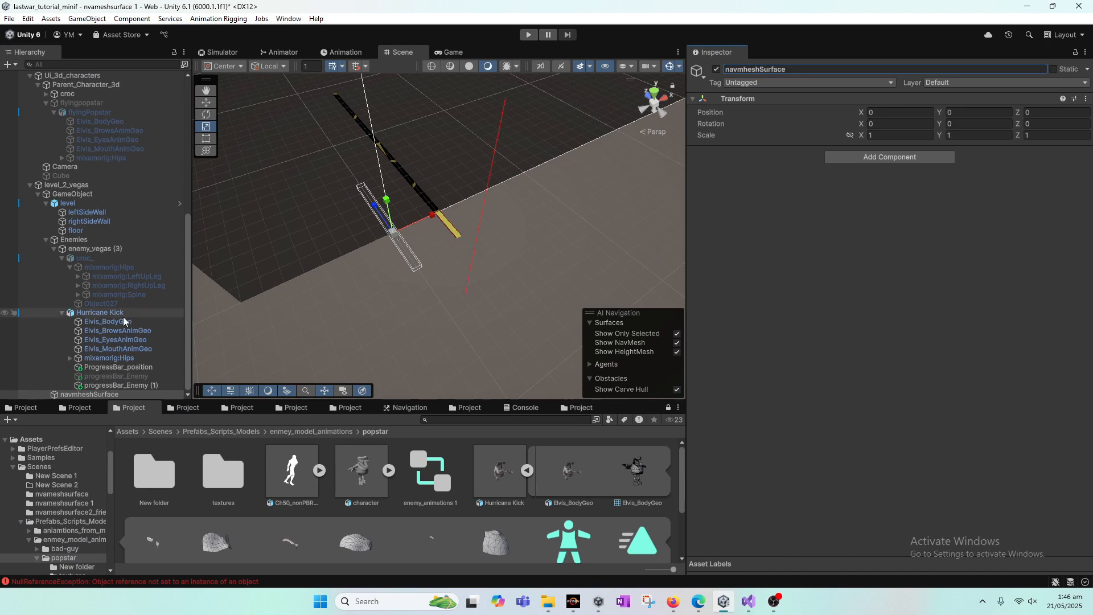
- Copy the NavMesh Surface component from NavmeshSurface_Baked (1) and paste it as a new component onto navmheshSurface
{"action": "scroll", "coordinate": [117, 291], "scroll_direction": "up", "scroll_amount": 5}
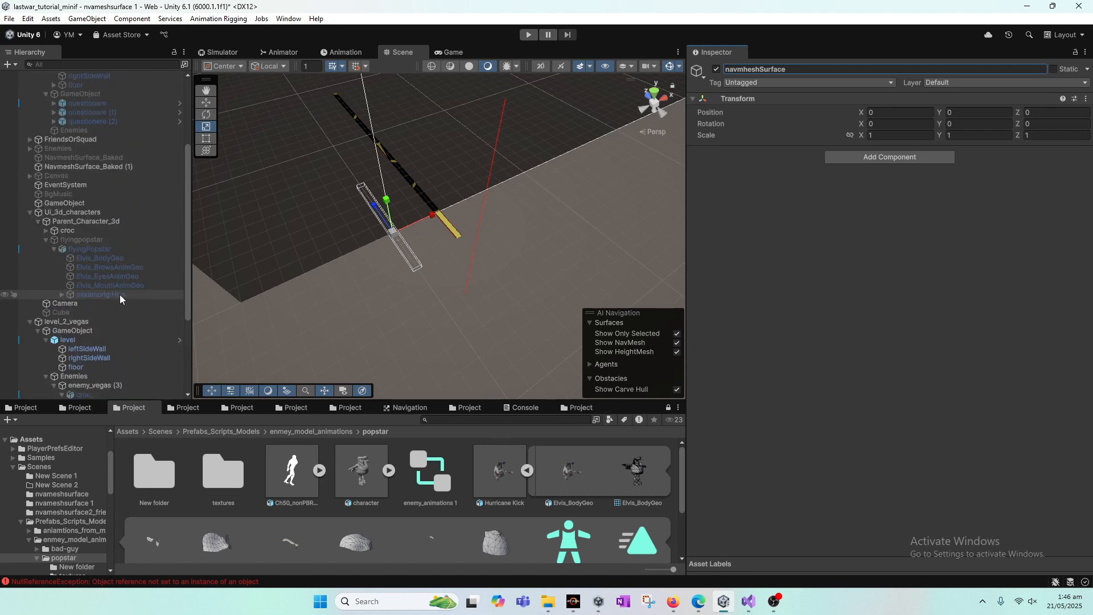
{"action": "left_click", "coordinate": [98, 166]}
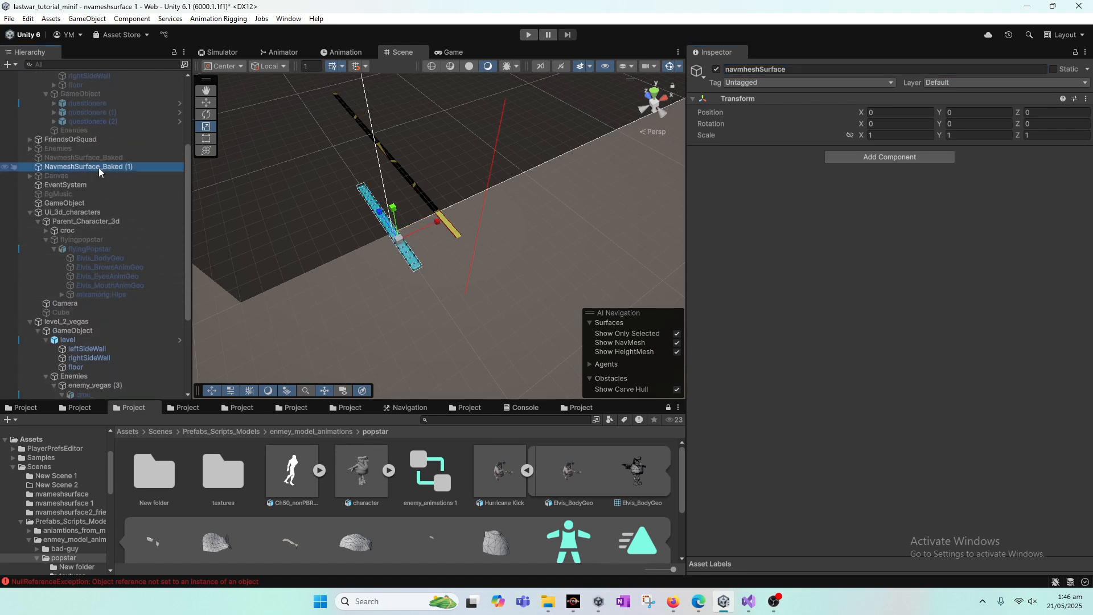
{"action": "scroll", "coordinate": [85, 307], "scroll_direction": "down", "scroll_amount": 5}
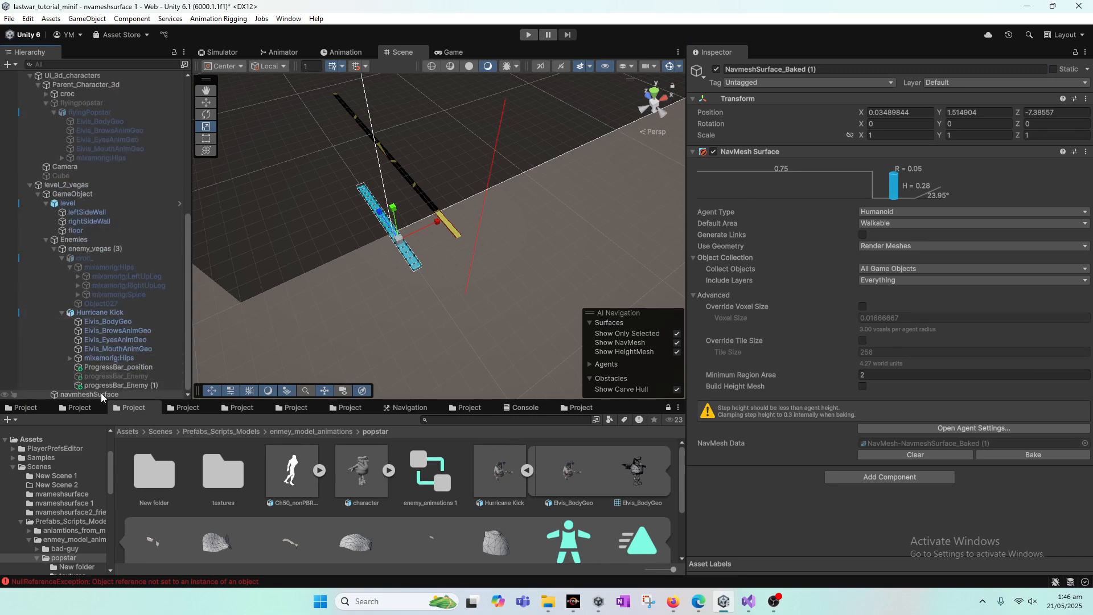
{"action": "left_click", "coordinate": [1085, 151]}
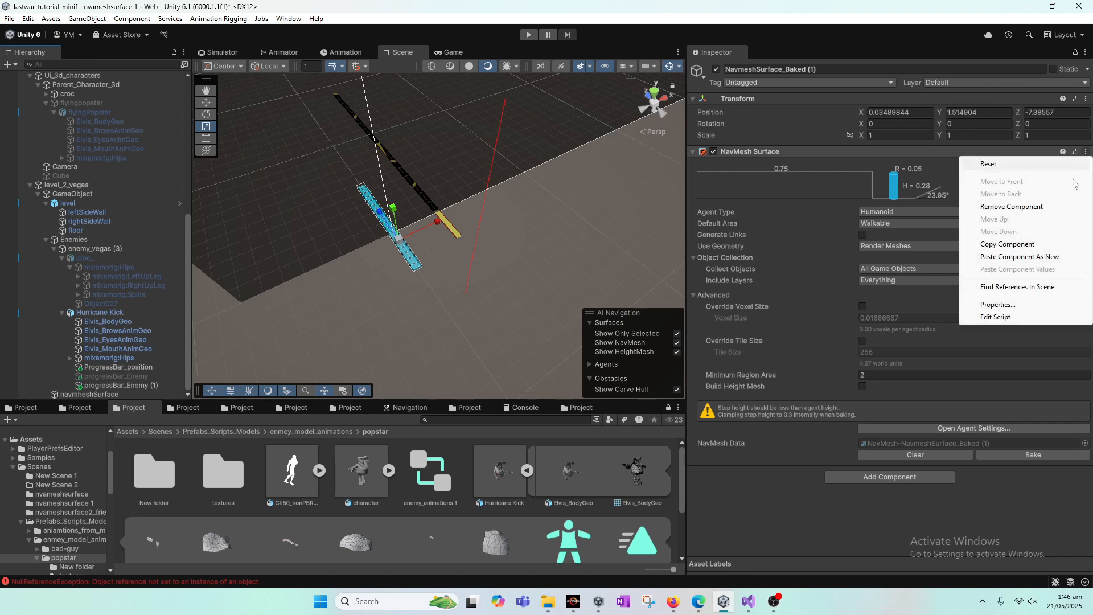
{"action": "left_click", "coordinate": [1029, 245]}
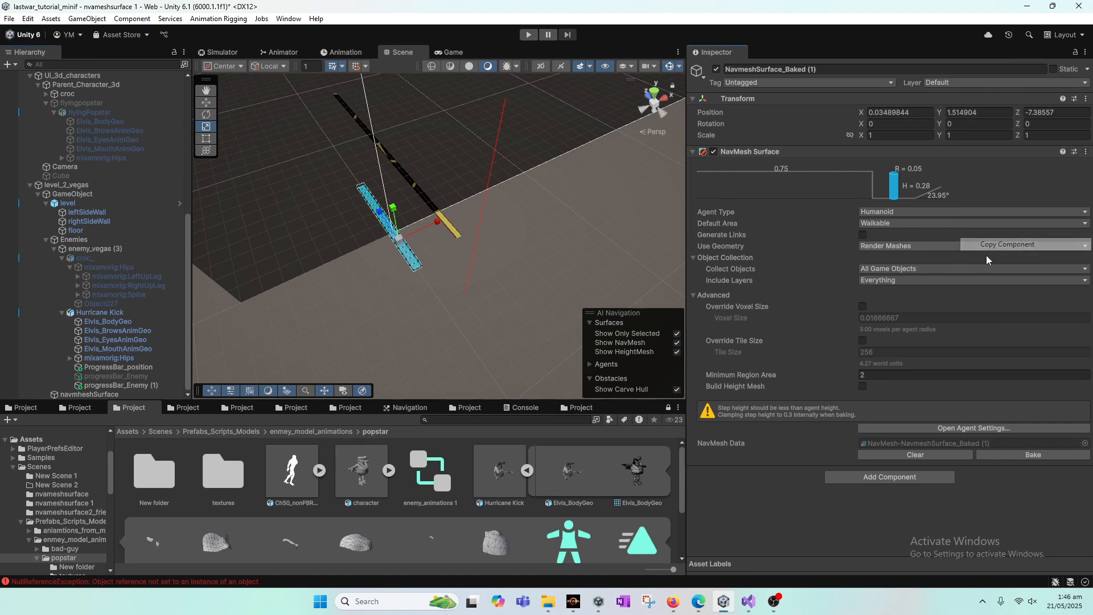
{"action": "left_click", "coordinate": [107, 394]}
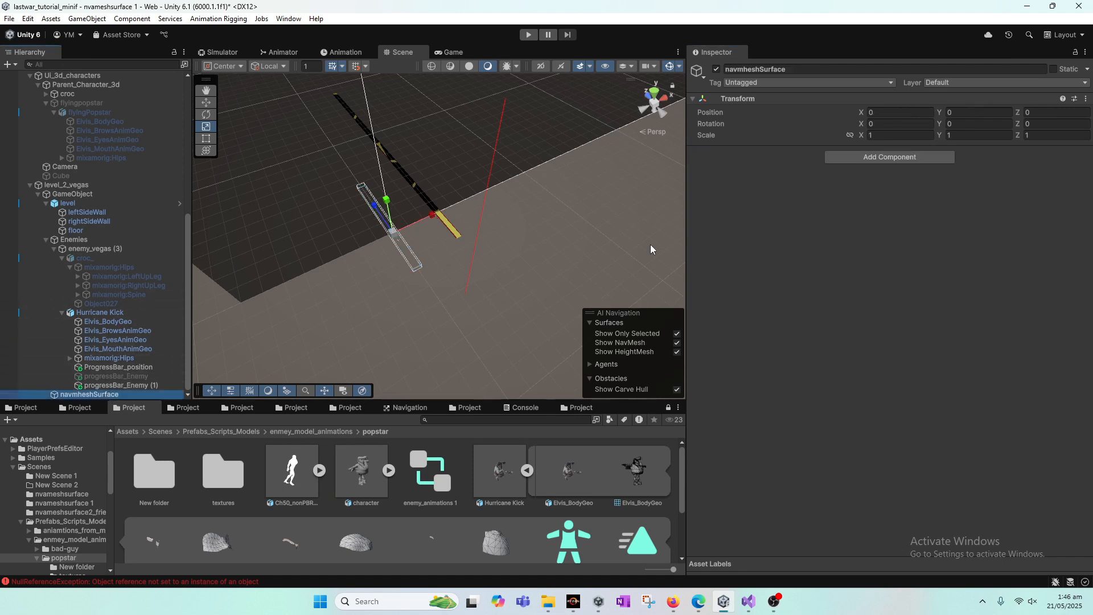
{"action": "left_click", "coordinate": [1085, 99]}
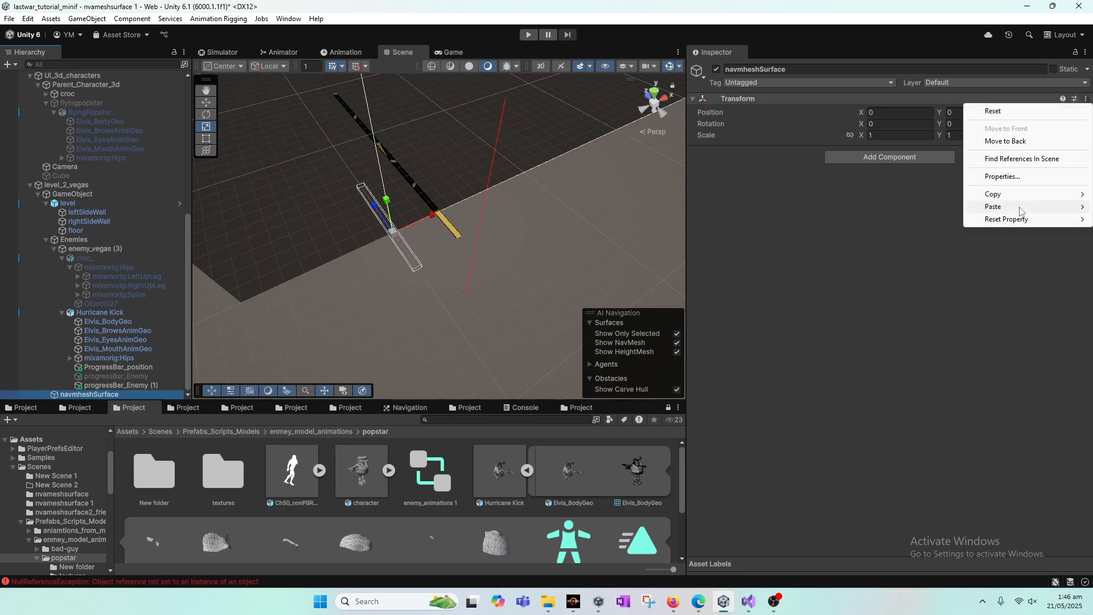
{"action": "mouse_move", "coordinate": [1022, 207]}
{"action": "left_click", "coordinate": [918, 272]}
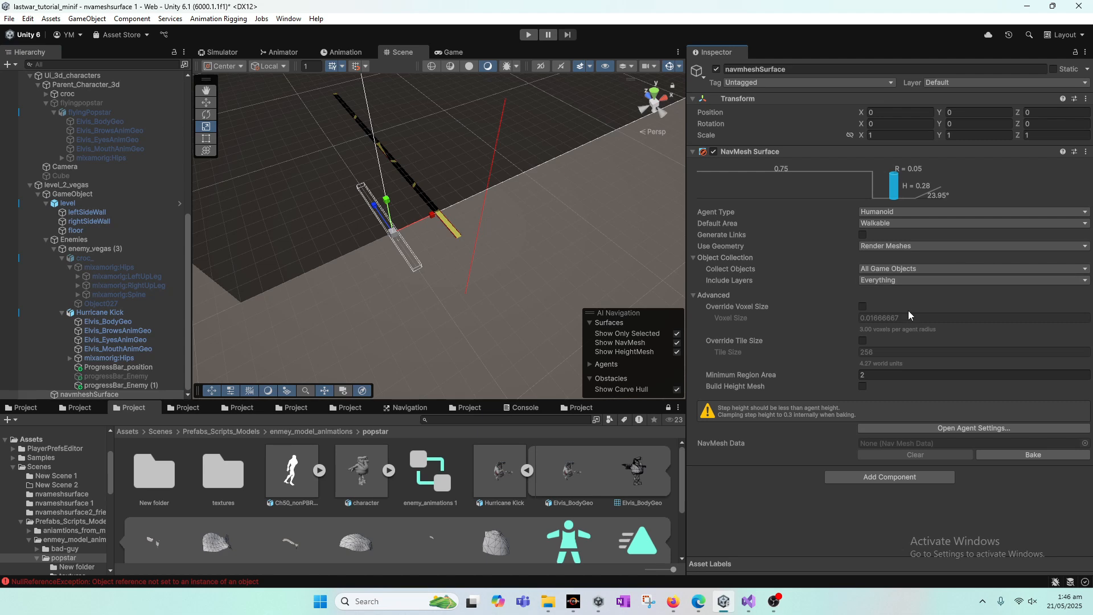
- Bake the NavMesh Surface on navmheshSurface and inspect the walkable area along the new track
{"action": "left_click", "coordinate": [1032, 455]}
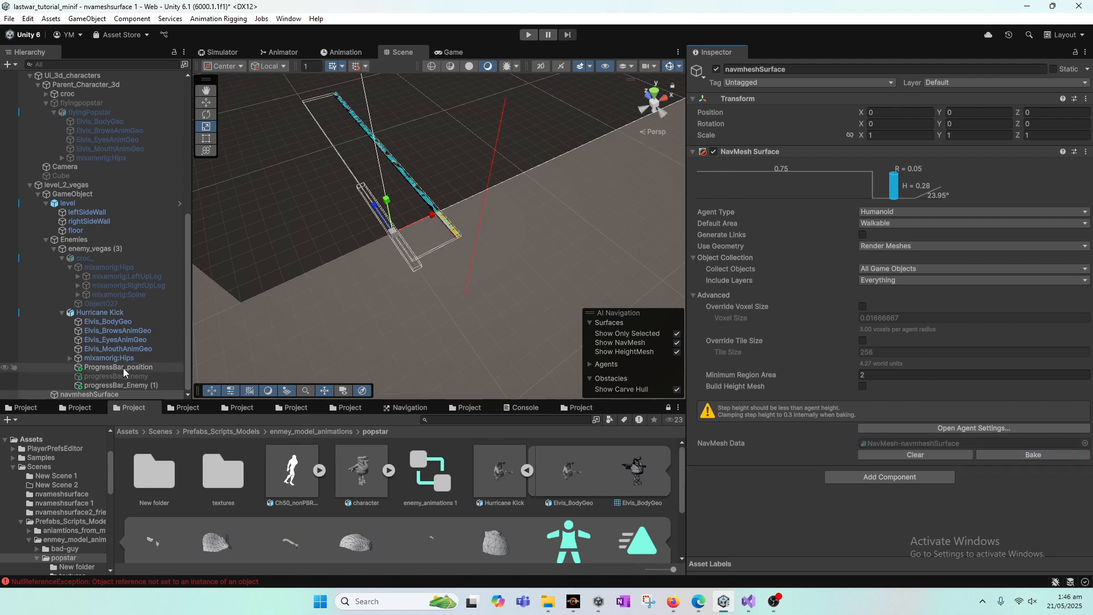
{"action": "left_click", "coordinate": [108, 386]}
{"action": "left_click", "coordinate": [91, 394]}
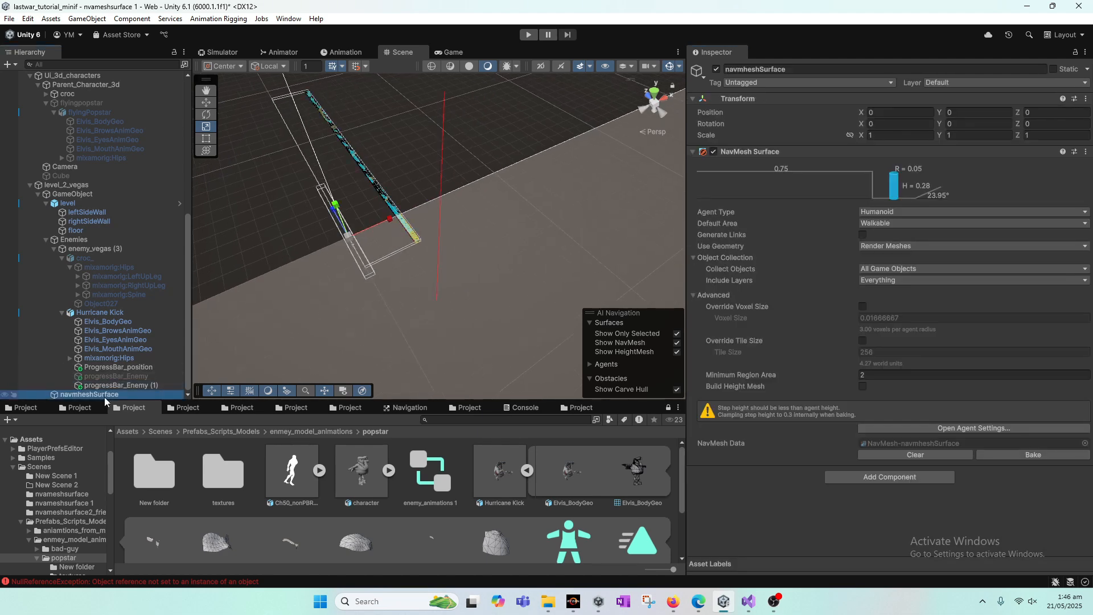
{"action": "key", "text": "f"}
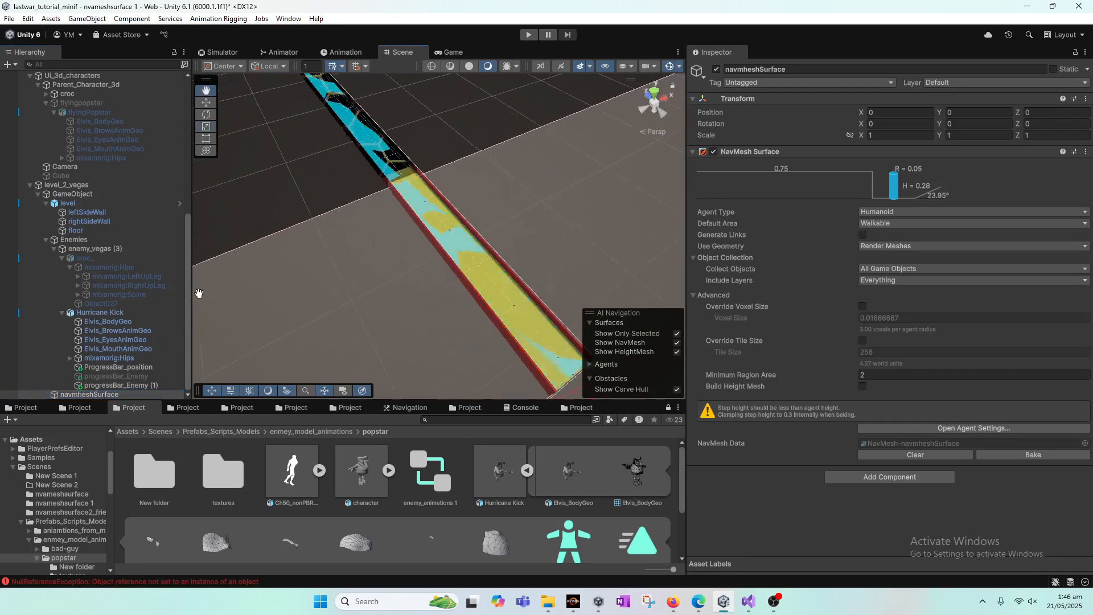
{"action": "scroll", "coordinate": [340, 332], "scroll_direction": "down", "scroll_amount": 6}
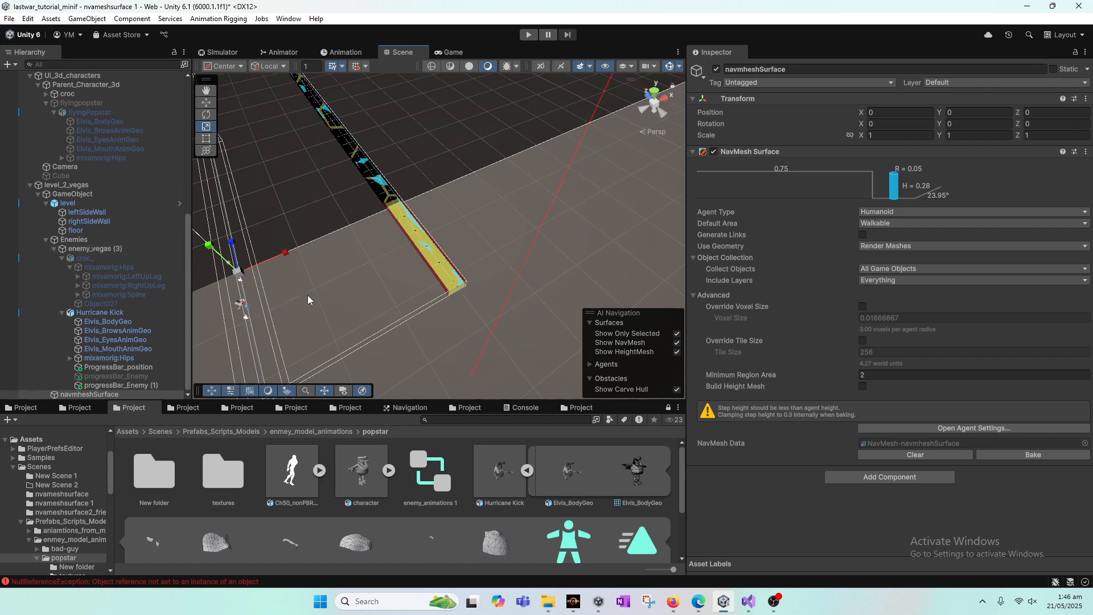
{"action": "middle_click_drag", "start_coordinate": [308, 300], "coordinate": [333, 294]}
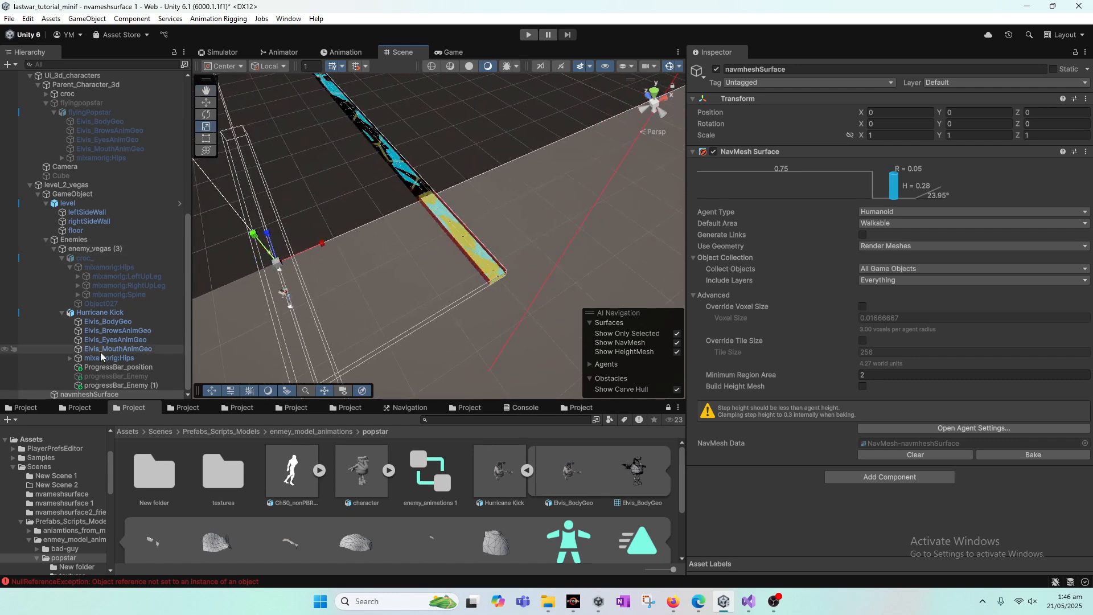
- Move enemy_vegas (3) onto the yellow start of the level_2_vegas track, at about X 29.7 and Z -6.6
{"action": "left_click", "coordinate": [109, 250]}
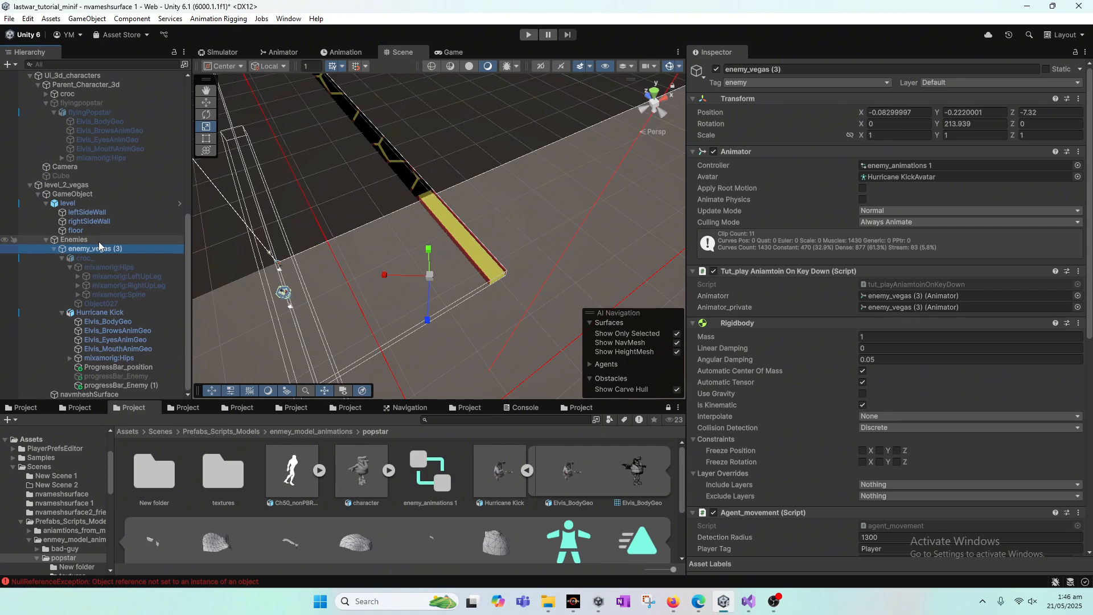
{"action": "key", "text": "w"}
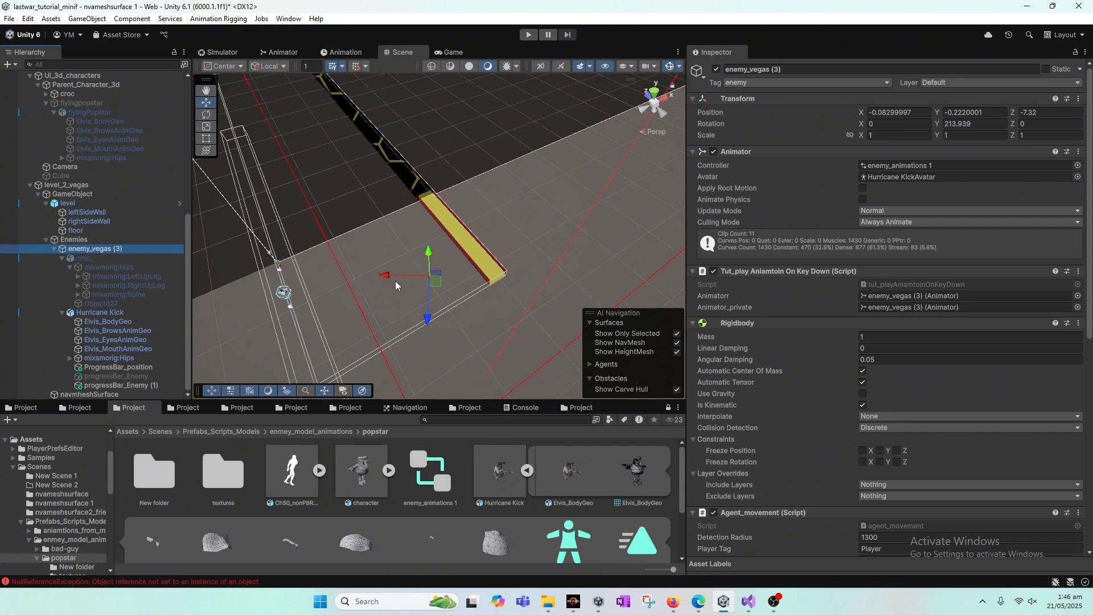
{"action": "left_click", "coordinate": [391, 281]}
{"action": "left_click_drag", "start_coordinate": [391, 281], "coordinate": [516, 207]}
{"action": "left_click_drag", "start_coordinate": [516, 208], "coordinate": [511, 202]}
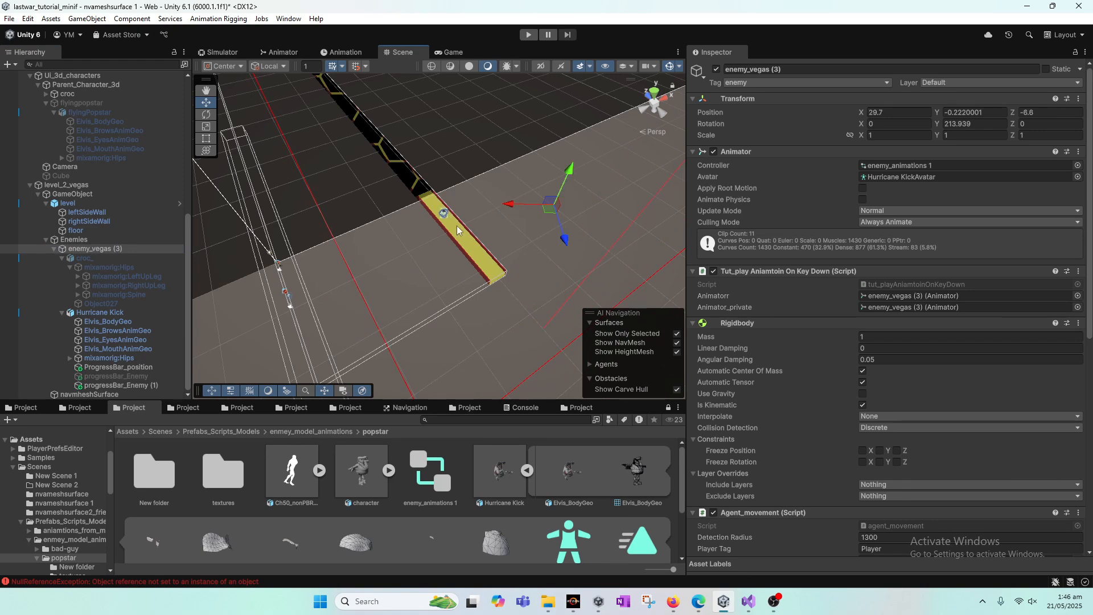
- Widen the level prefab in level_2_vegas to an X scale of about 10.52
{"action": "double_click", "coordinate": [118, 321]}
{"action": "left_click_drag", "start_coordinate": [497, 260], "coordinate": [395, 182], "text": "alt"}
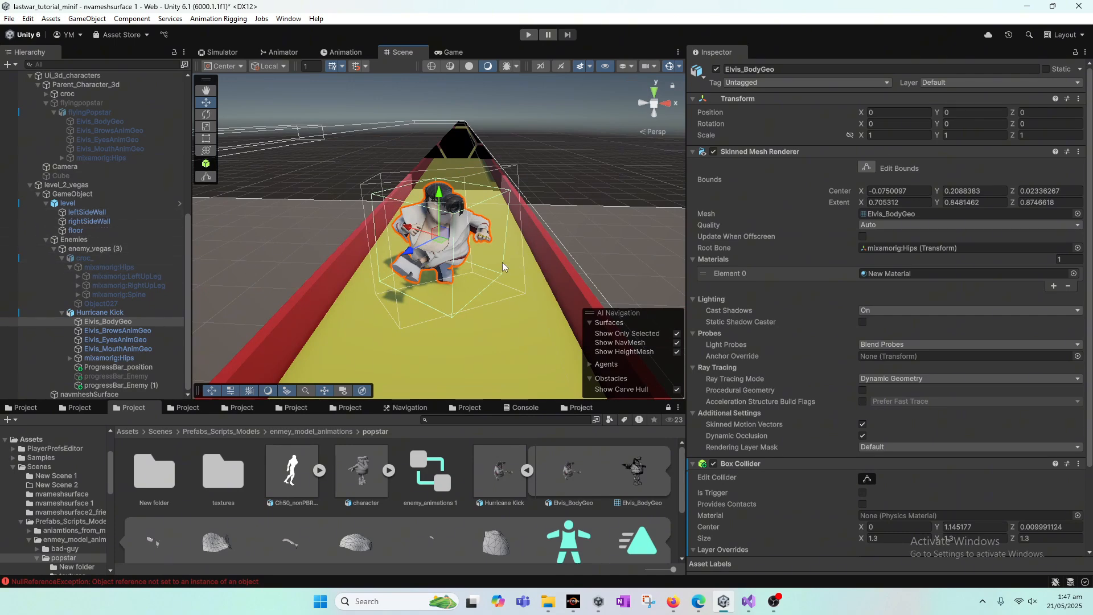
{"action": "scroll", "coordinate": [502, 261], "scroll_direction": "down", "scroll_amount": 5}
{"action": "left_click_drag", "start_coordinate": [557, 336], "coordinate": [453, 246], "text": "alt"}
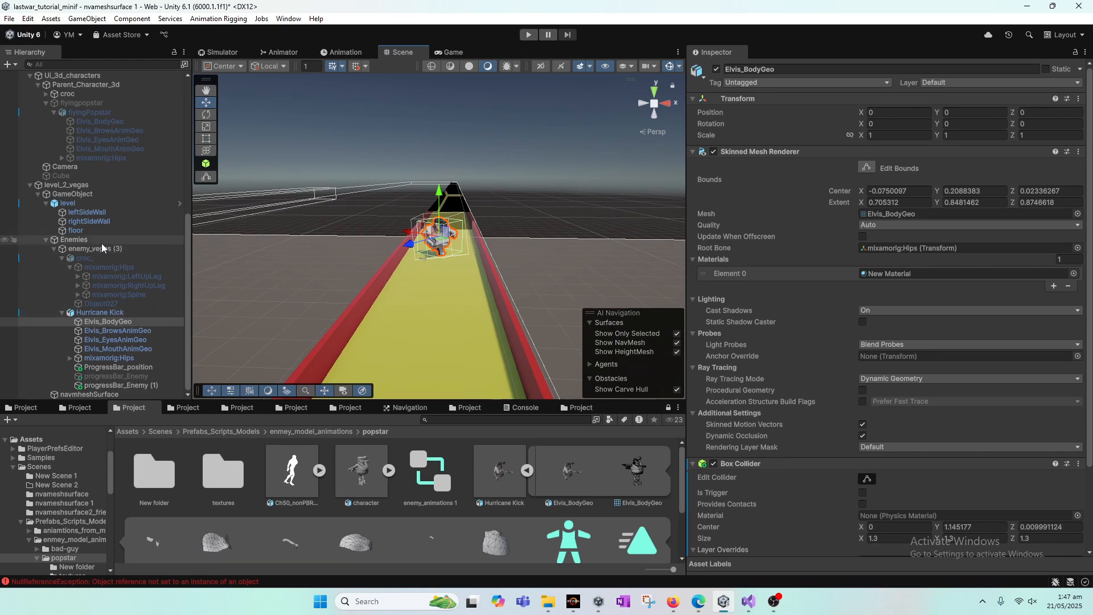
{"action": "left_click", "coordinate": [90, 202]}
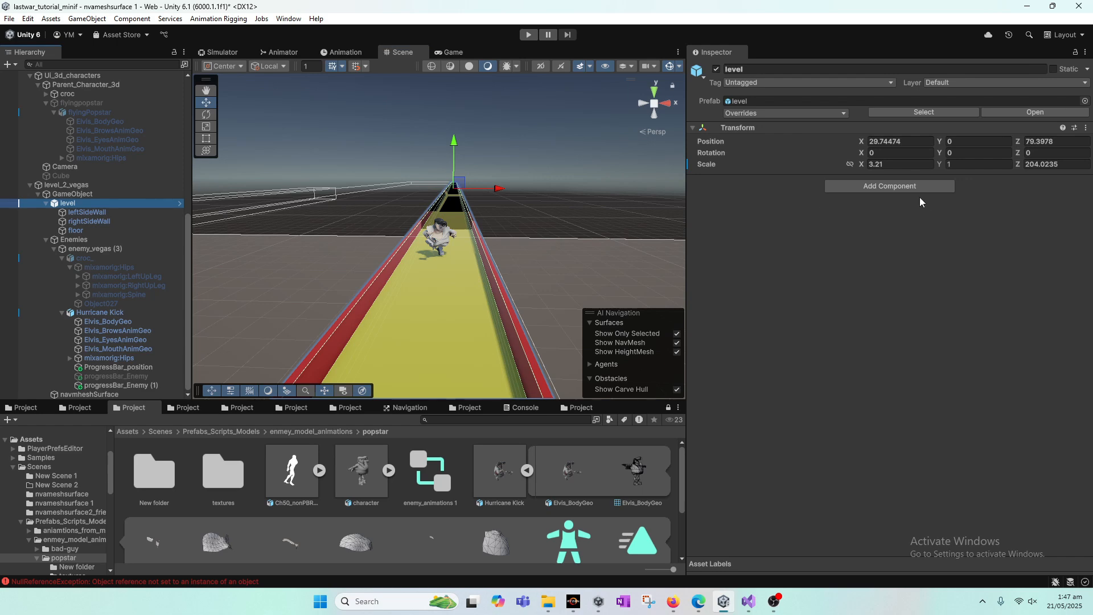
{"action": "left_click_drag", "start_coordinate": [861, 166], "coordinate": [1002, 213]}
{"action": "scroll", "coordinate": [555, 309], "scroll_direction": "down", "scroll_amount": 6}
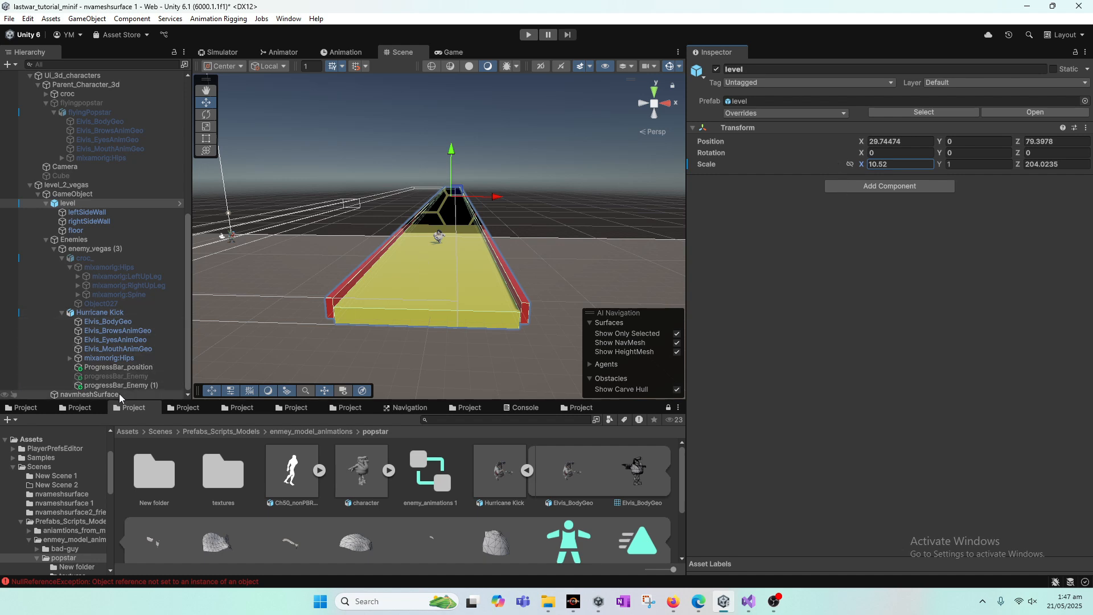
- Move navmheshSurface above level within its parent GameObject and rebake its NavMesh for the widened track
{"action": "left_click_drag", "start_coordinate": [118, 394], "coordinate": [114, 199]}
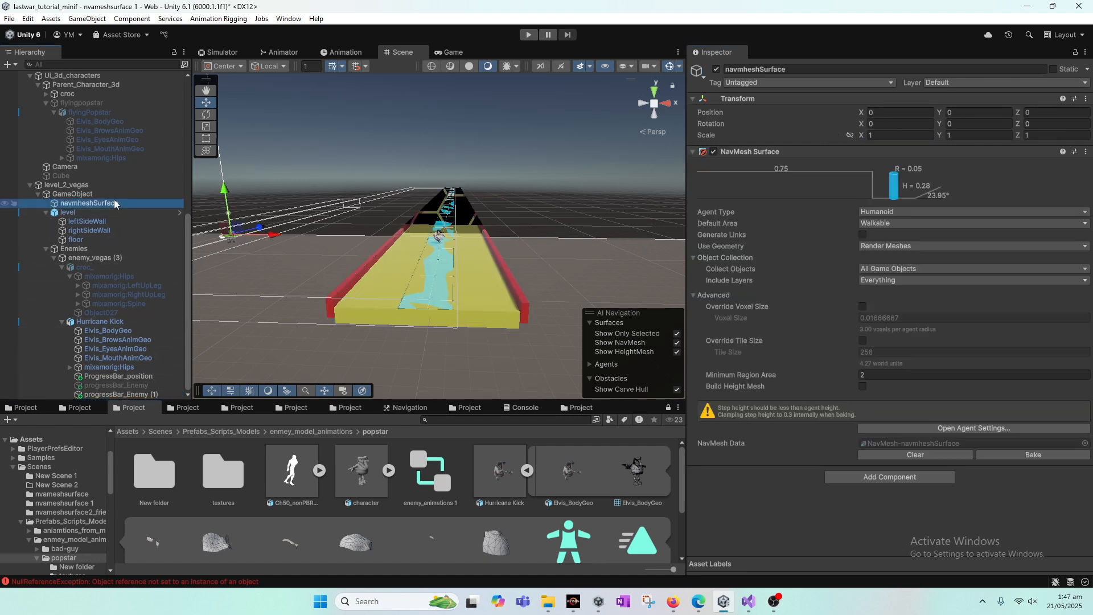
{"action": "left_click", "coordinate": [91, 212]}
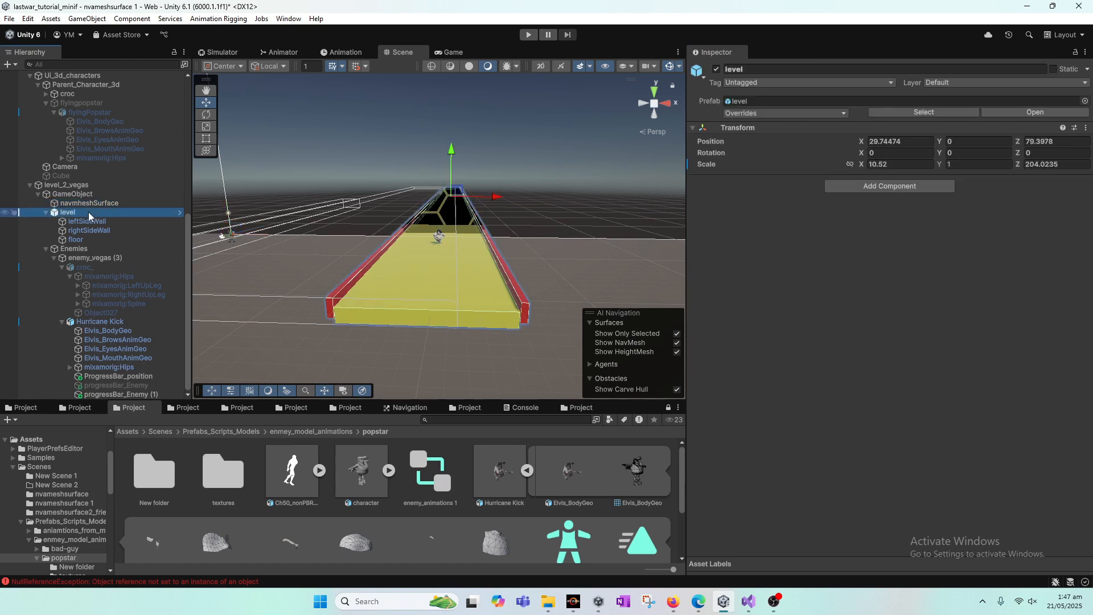
{"action": "left_click", "coordinate": [112, 203]}
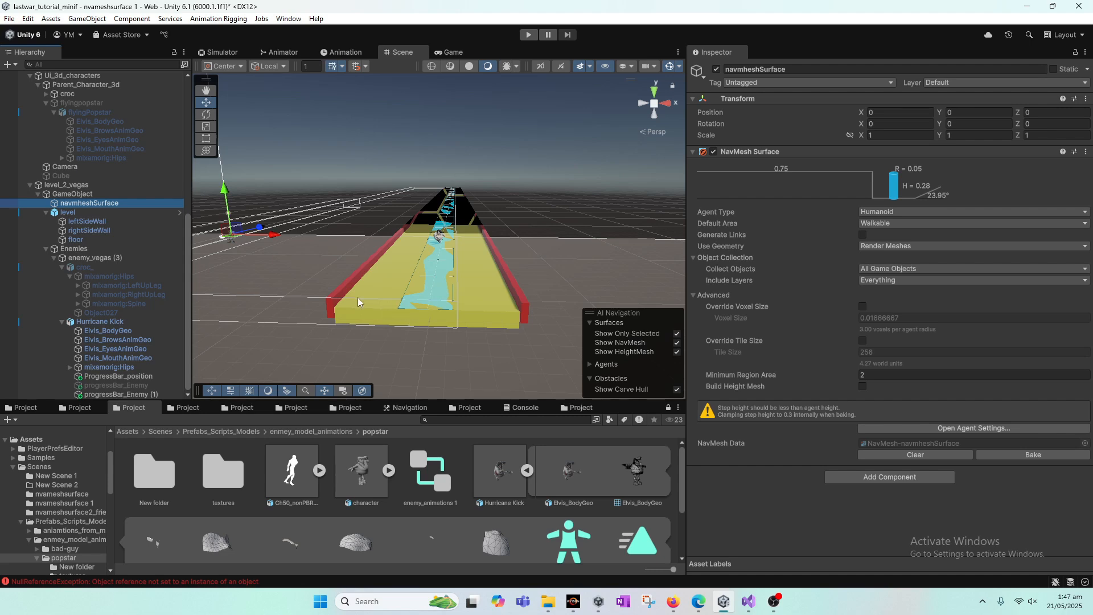
{"action": "left_click", "coordinate": [1014, 453]}
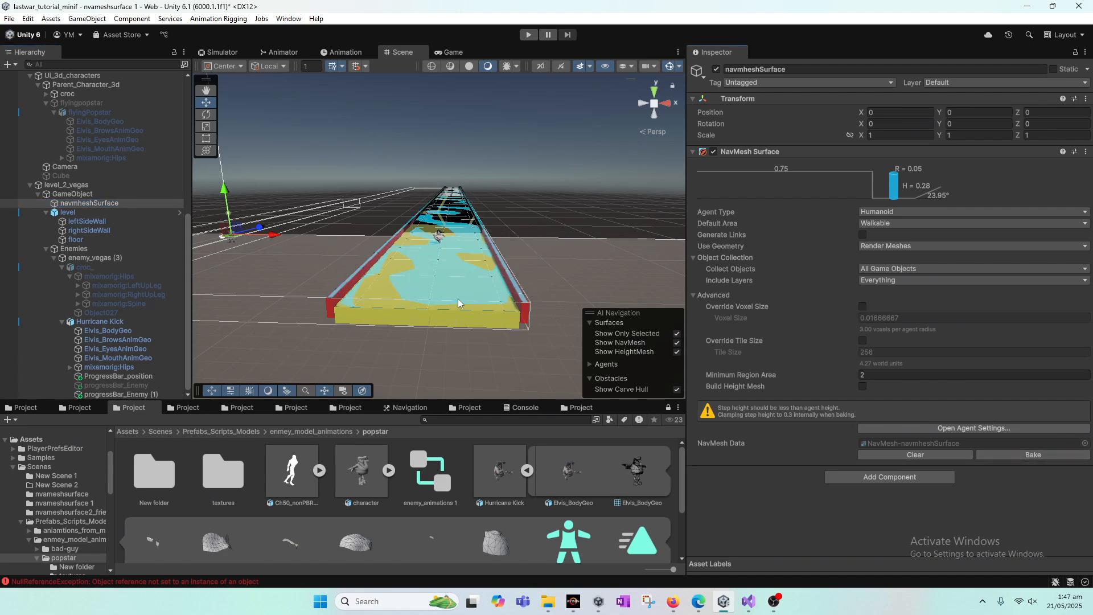
- Examine the rebaked NavMesh coverage and the widened level prefab along the level_2_vegas track
{"action": "scroll", "coordinate": [478, 309], "scroll_direction": "up", "scroll_amount": 3}
{"action": "left_click_drag", "start_coordinate": [479, 309], "coordinate": [460, 279], "text": "alt"}
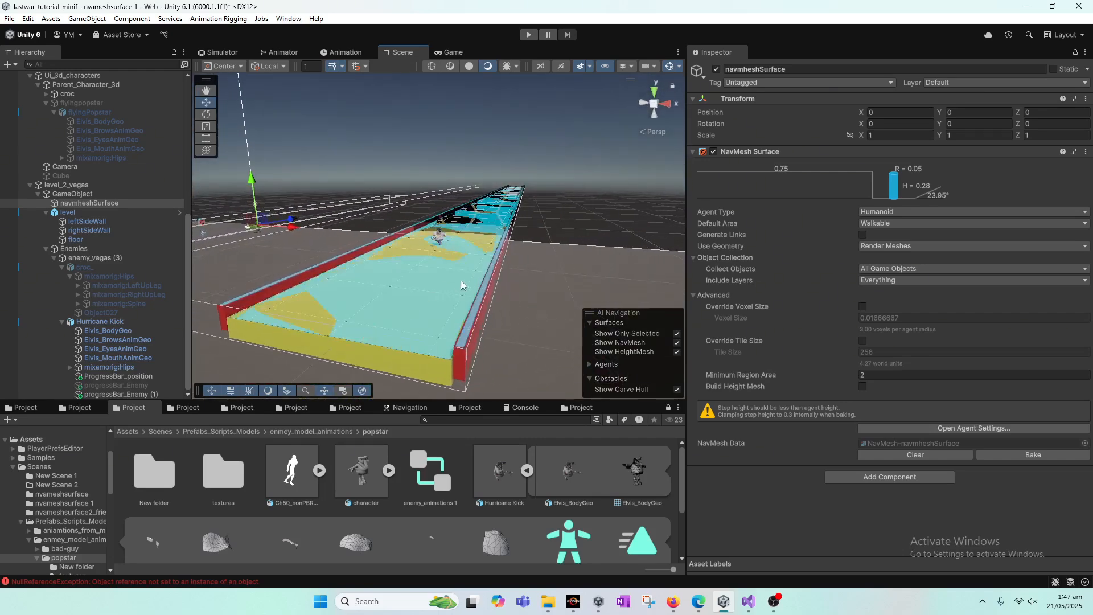
{"action": "left_click", "coordinate": [90, 215]}
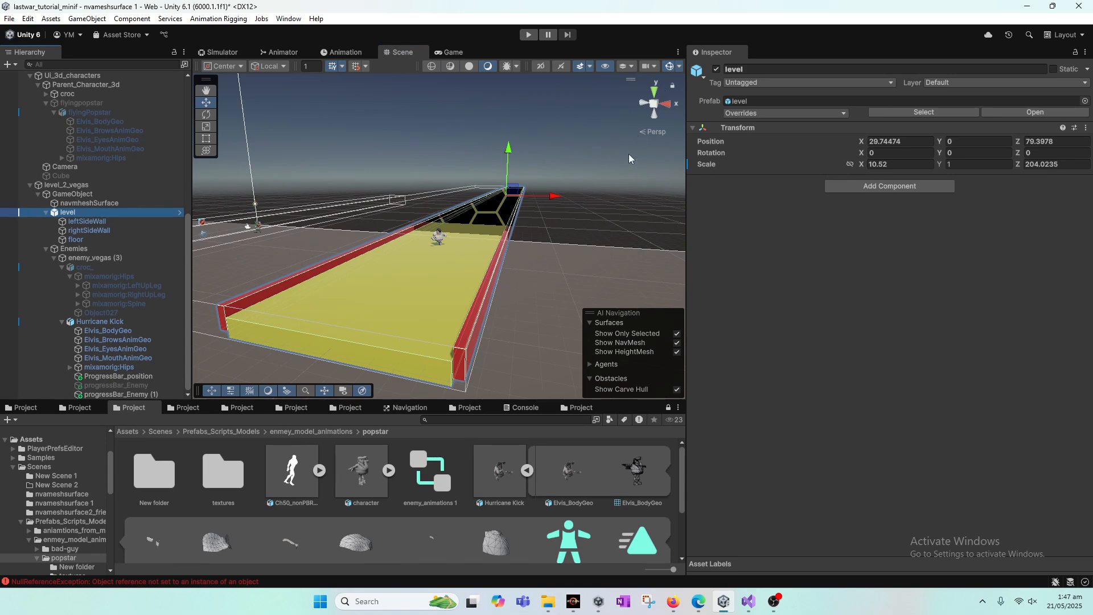
{"action": "left_click_drag", "start_coordinate": [543, 244], "coordinate": [409, 298], "text": "alt"}
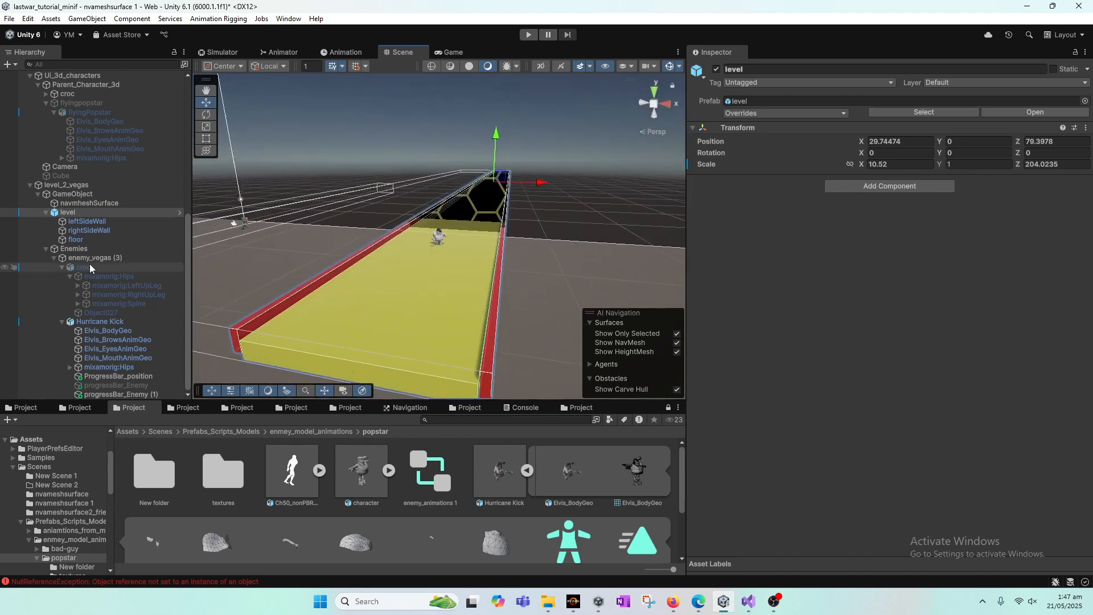
{"action": "scroll", "coordinate": [83, 181], "scroll_direction": "up", "scroll_amount": 3}
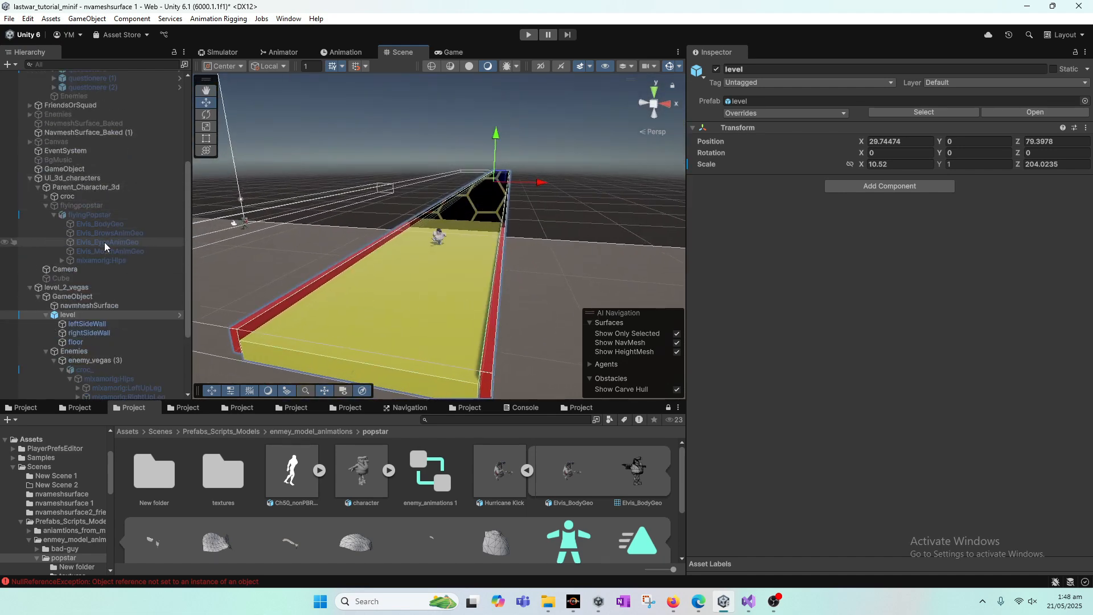
{"action": "scroll", "coordinate": [104, 242], "scroll_direction": "down", "scroll_amount": 3}
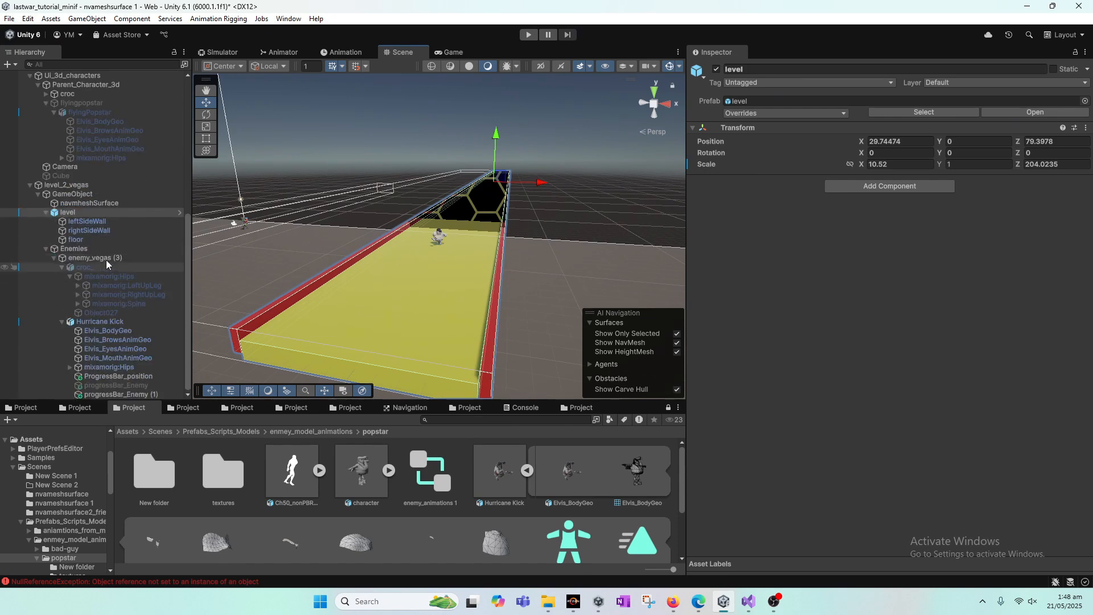
{"action": "left_click", "coordinate": [91, 189]}
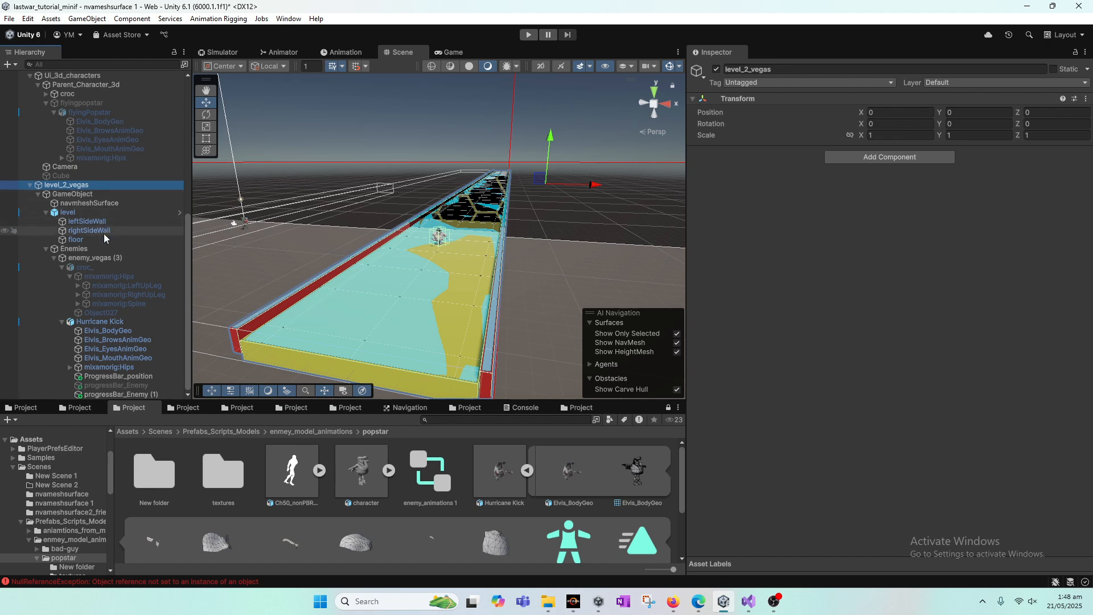
- Make NavmeshSurface_Baked (1) a child of level1 inside level_static_immovable
{"action": "scroll", "coordinate": [107, 240], "scroll_direction": "up", "scroll_amount": 5}
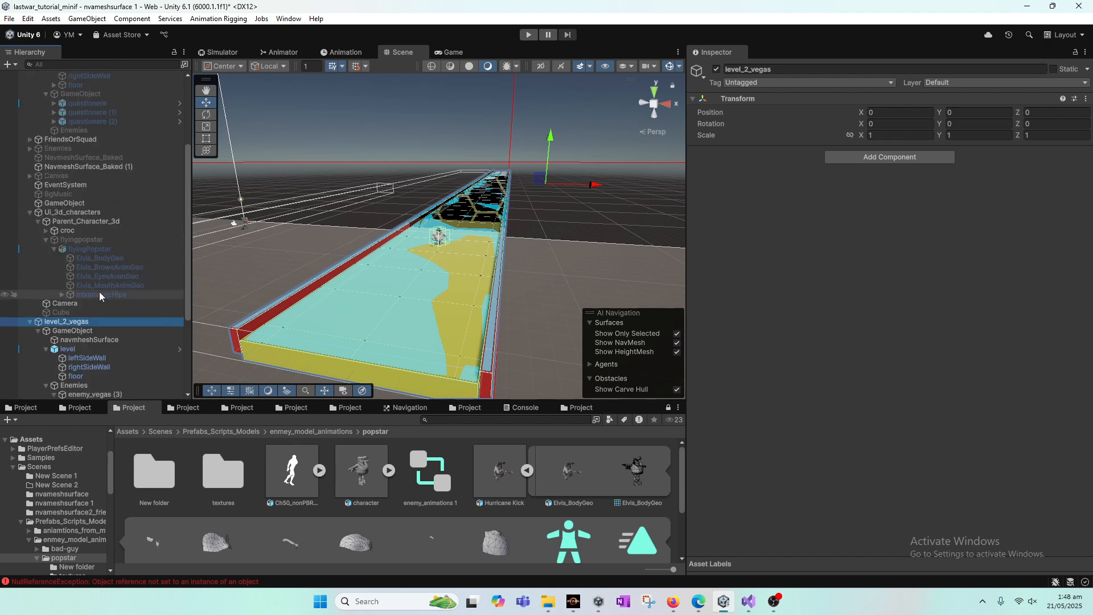
{"action": "scroll", "coordinate": [99, 291], "scroll_direction": "up", "scroll_amount": 1}
{"action": "scroll", "coordinate": [95, 262], "scroll_direction": "up", "scroll_amount": 2}
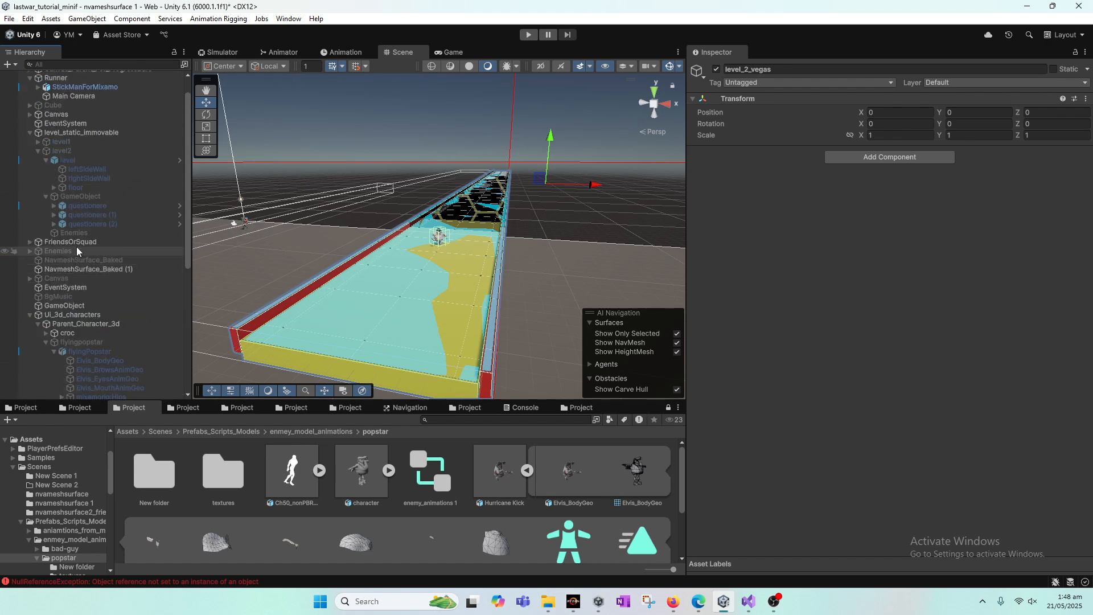
{"action": "left_click", "coordinate": [91, 271]}
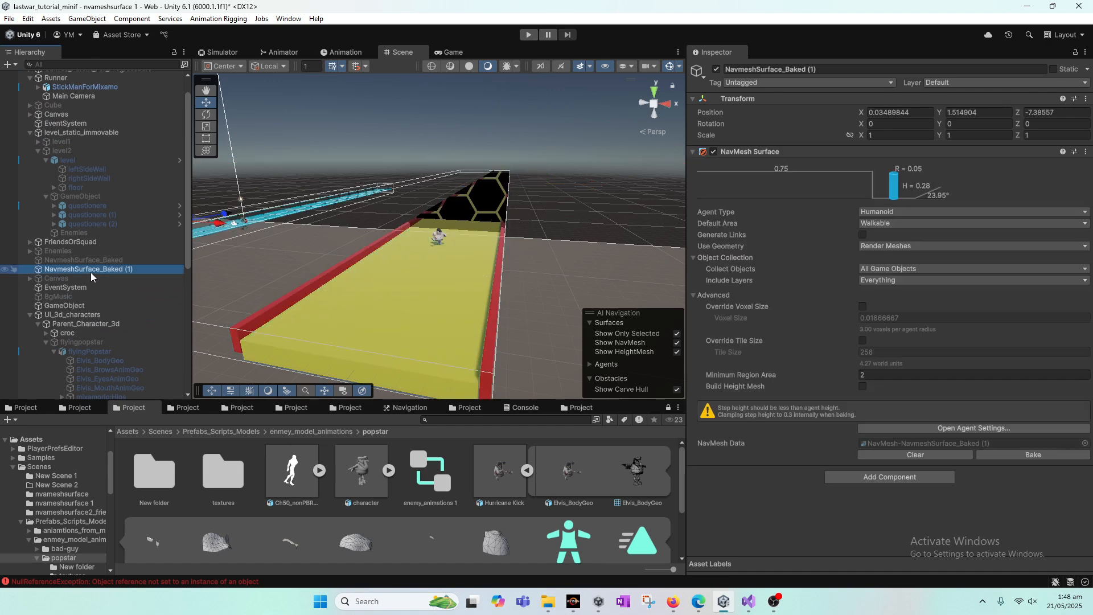
{"action": "scroll", "coordinate": [91, 272], "scroll_direction": "up", "scroll_amount": 1}
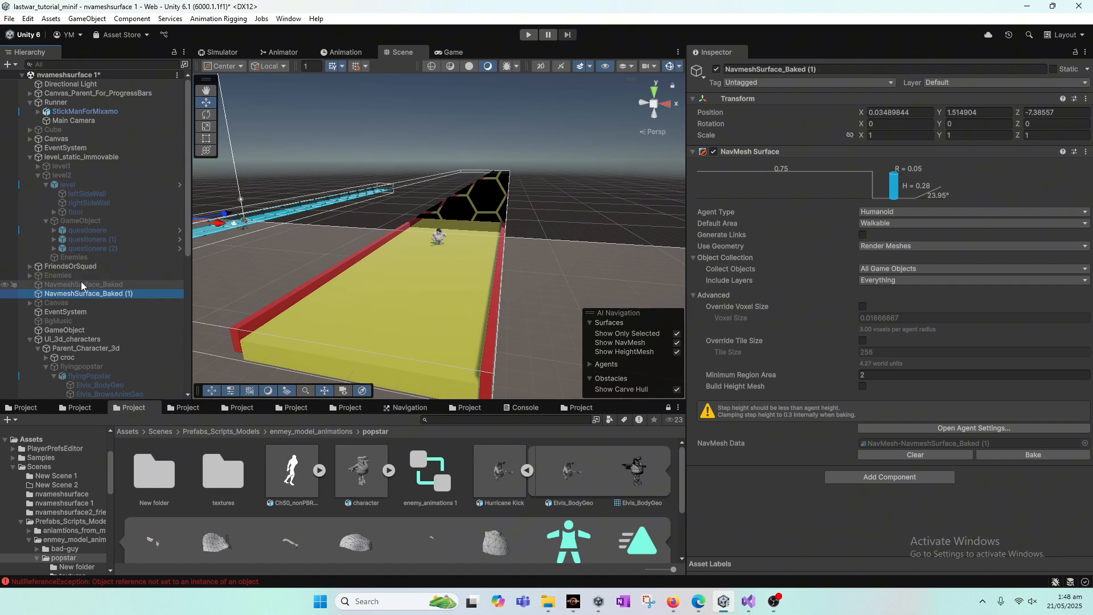
{"action": "left_click_drag", "start_coordinate": [82, 292], "coordinate": [67, 166]}
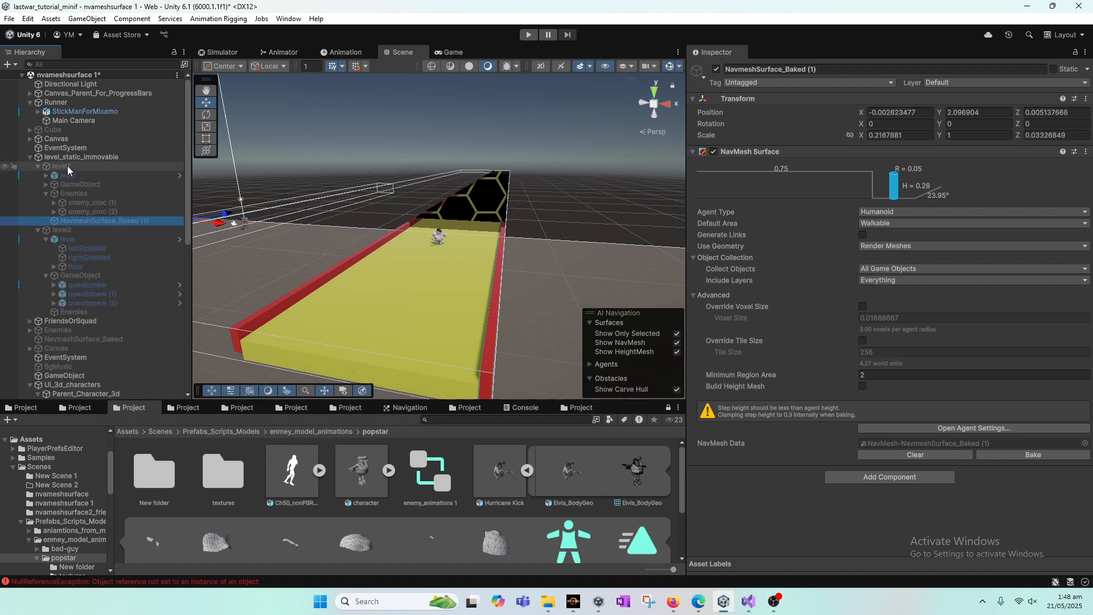
- Copy the Level Data script component from level2 and paste it as a new component on level_2_vegas
{"action": "left_click", "coordinate": [83, 229]}
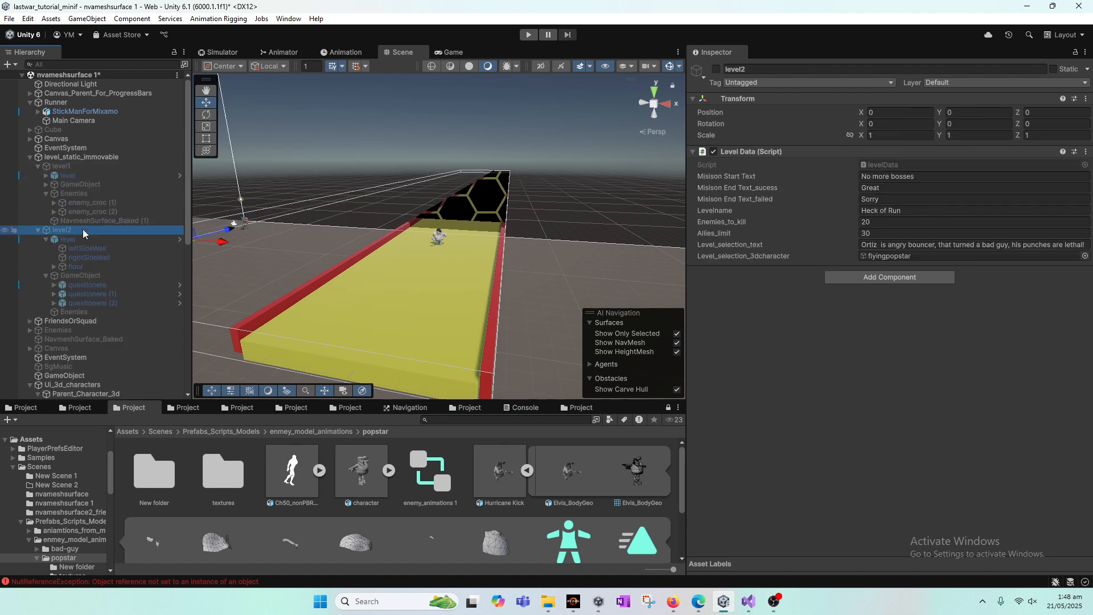
{"action": "right_click", "coordinate": [80, 229]}
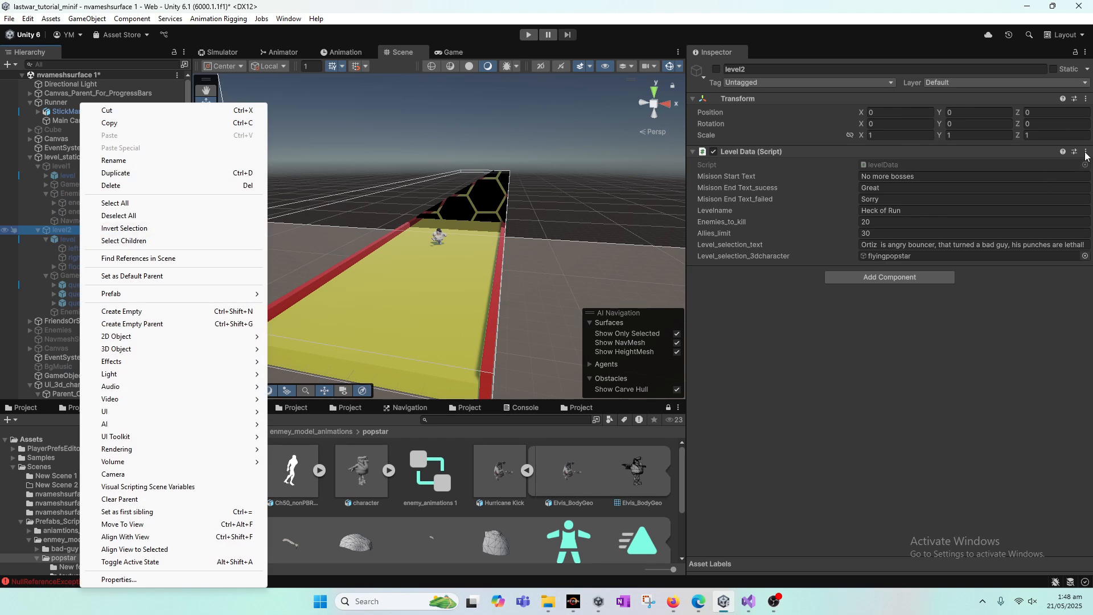
{"action": "left_click", "coordinate": [1085, 152]}
{"action": "left_click", "coordinate": [1001, 244]}
{"action": "scroll", "coordinate": [127, 244], "scroll_direction": "down", "scroll_amount": 9}
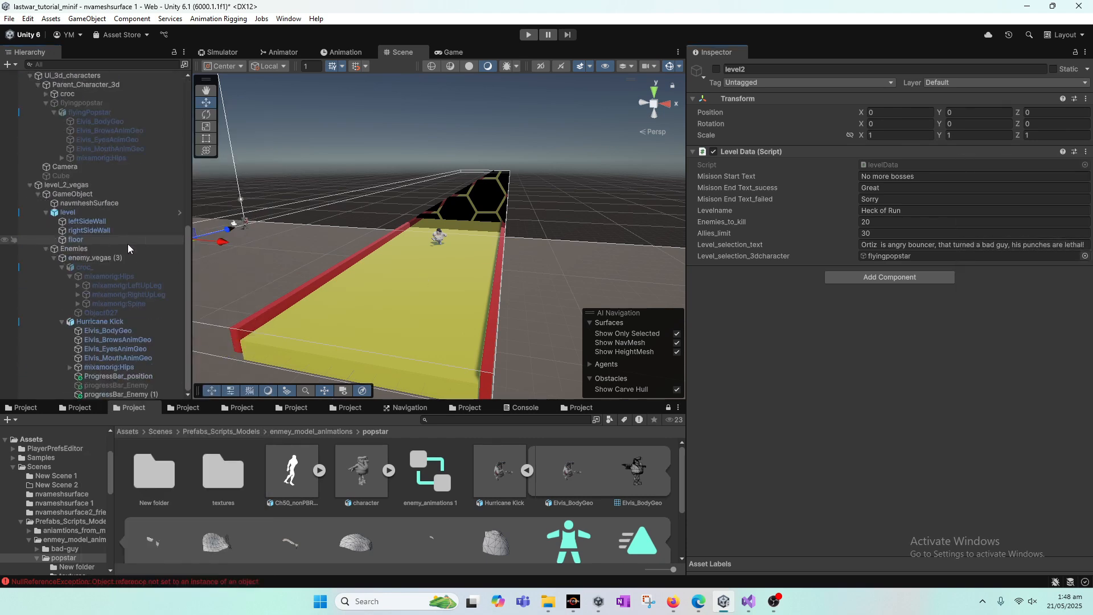
{"action": "left_click", "coordinate": [107, 185]}
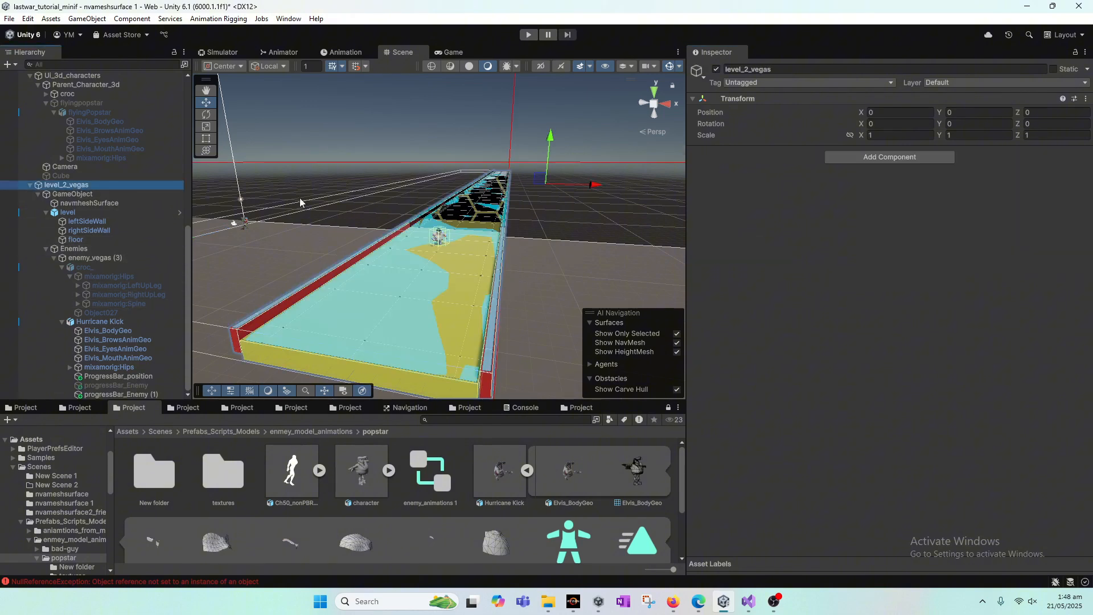
{"action": "left_click", "coordinate": [1085, 99]}
{"action": "mouse_move", "coordinate": [1021, 206]}
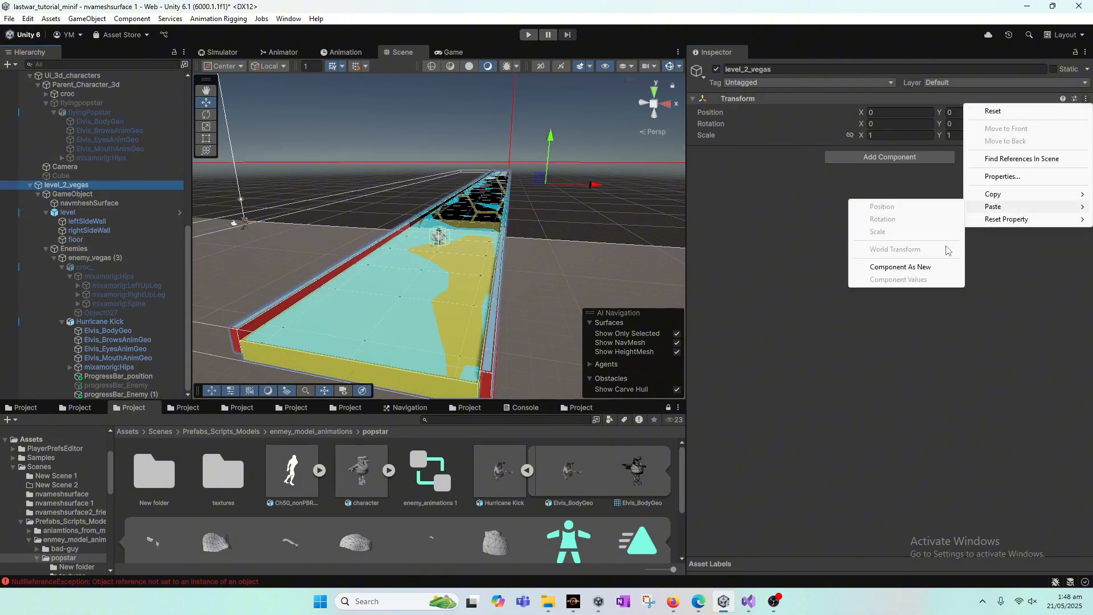
{"action": "left_click", "coordinate": [900, 266]}
- Move level_2_vegas up the scene root to sit directly above level_static_immovable
{"action": "scroll", "coordinate": [71, 248], "scroll_direction": "up", "scroll_amount": 4}
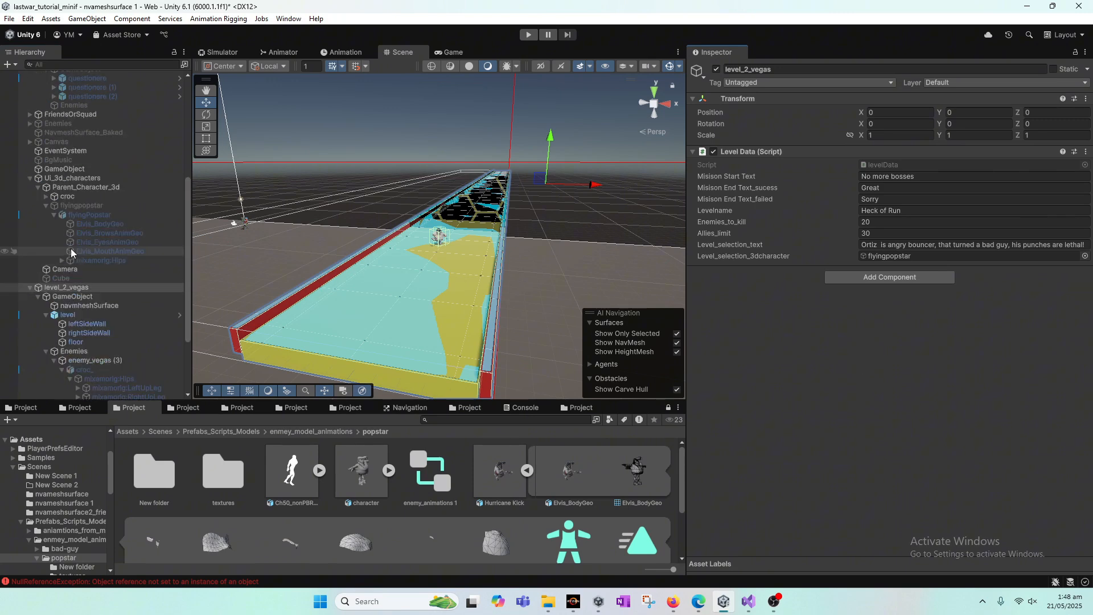
{"action": "left_click_drag", "start_coordinate": [86, 287], "coordinate": [86, 129]}
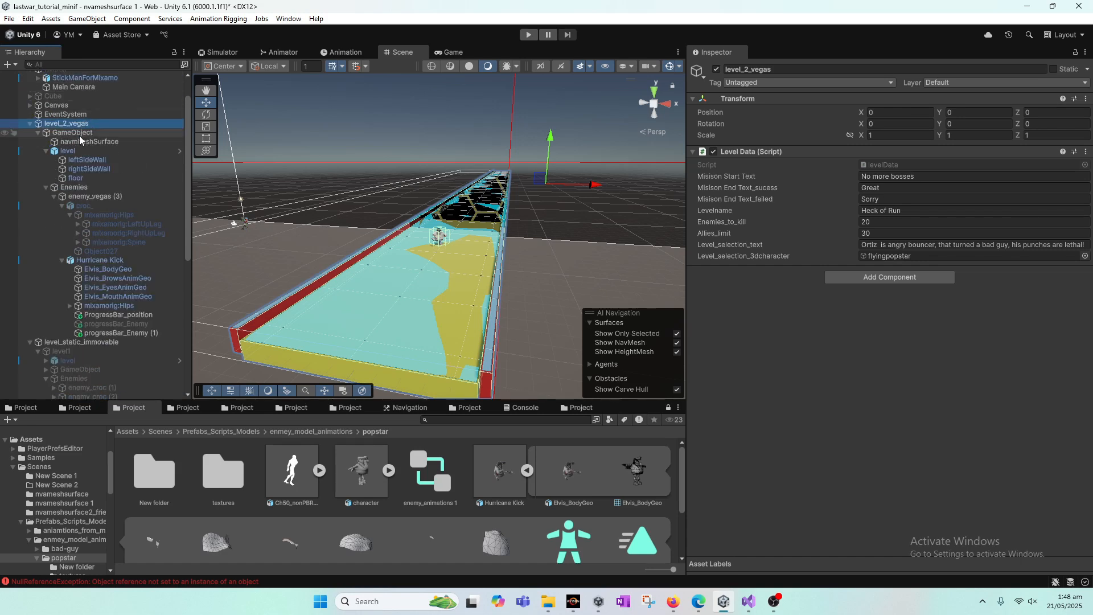
{"action": "scroll", "coordinate": [85, 250], "scroll_direction": "down", "scroll_amount": 3}
{"action": "left_click", "coordinate": [108, 274]}
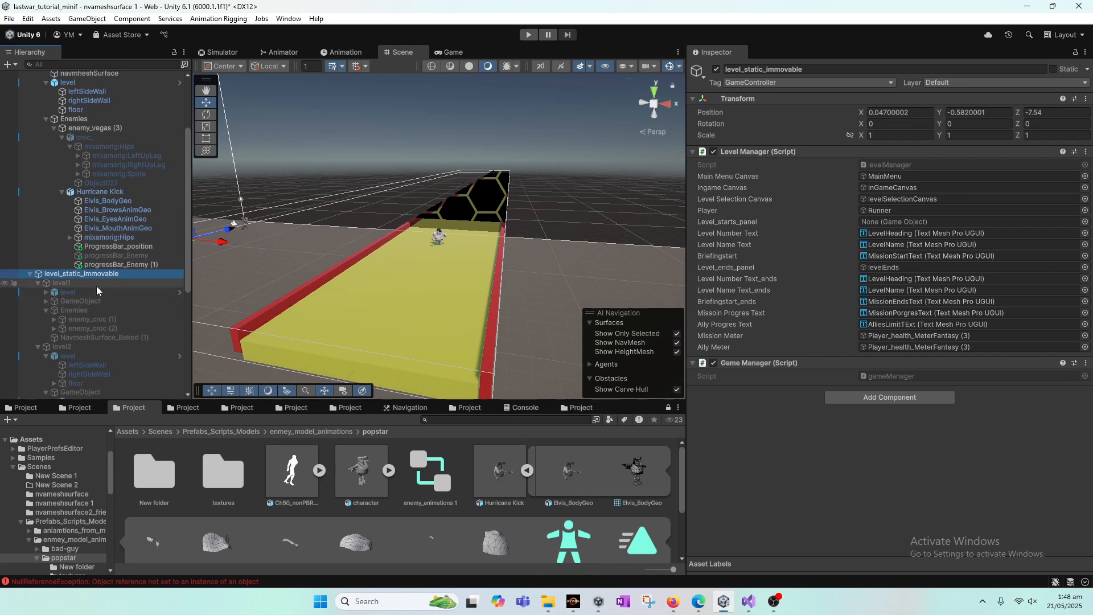
- Move level1 and level2 together out of level_static_immovable to the end of the scene root
{"action": "scroll", "coordinate": [97, 286], "scroll_direction": "down", "scroll_amount": 2}
{"action": "left_click", "coordinate": [64, 249]}
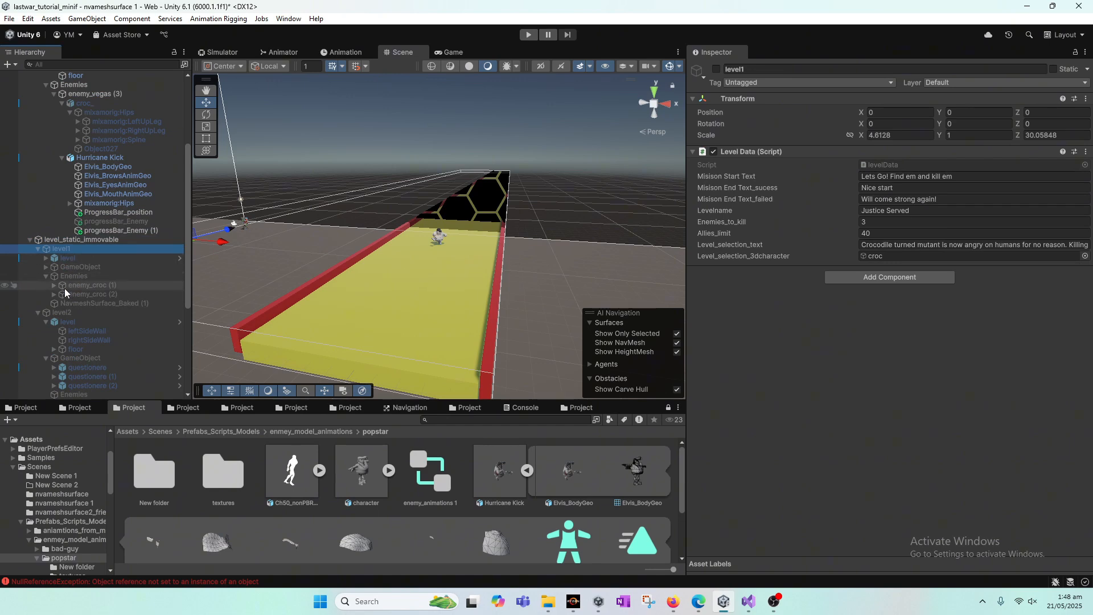
{"action": "left_click", "coordinate": [64, 312], "text": "ctrl"}
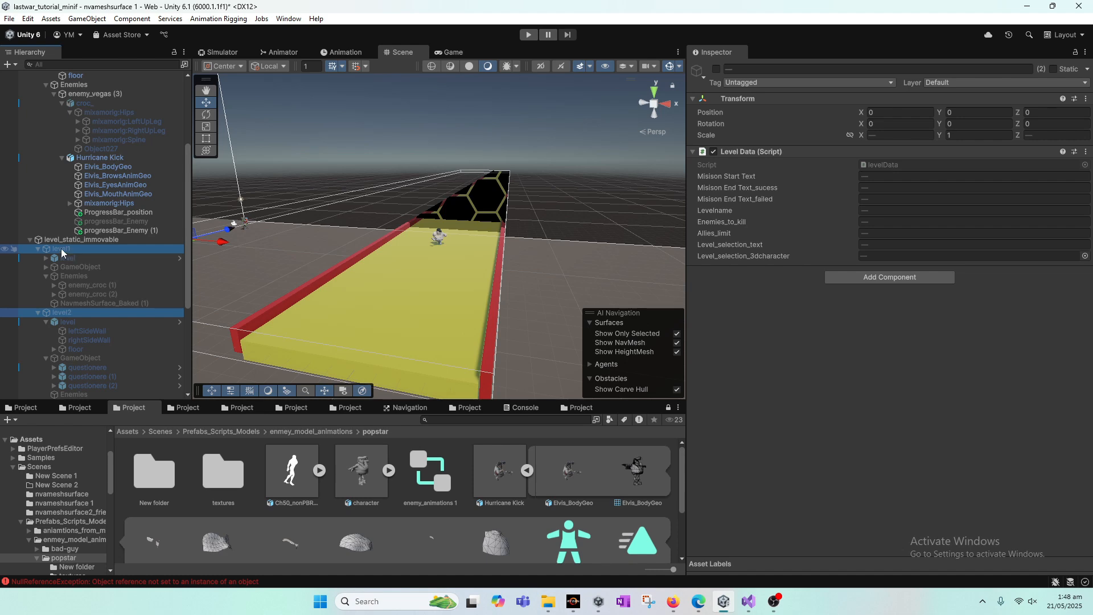
{"action": "scroll", "coordinate": [64, 253], "scroll_direction": "up", "scroll_amount": 2}
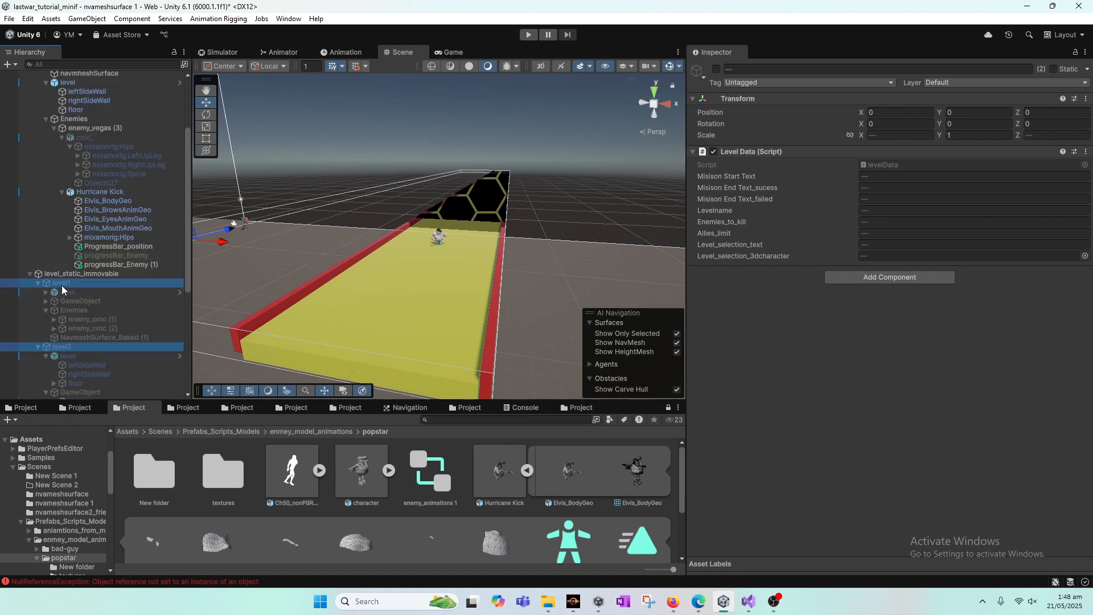
{"action": "scroll", "coordinate": [67, 145], "scroll_direction": "up", "scroll_amount": 3}
{"action": "left_click_drag", "start_coordinate": [86, 78], "coordinate": [76, 74]}
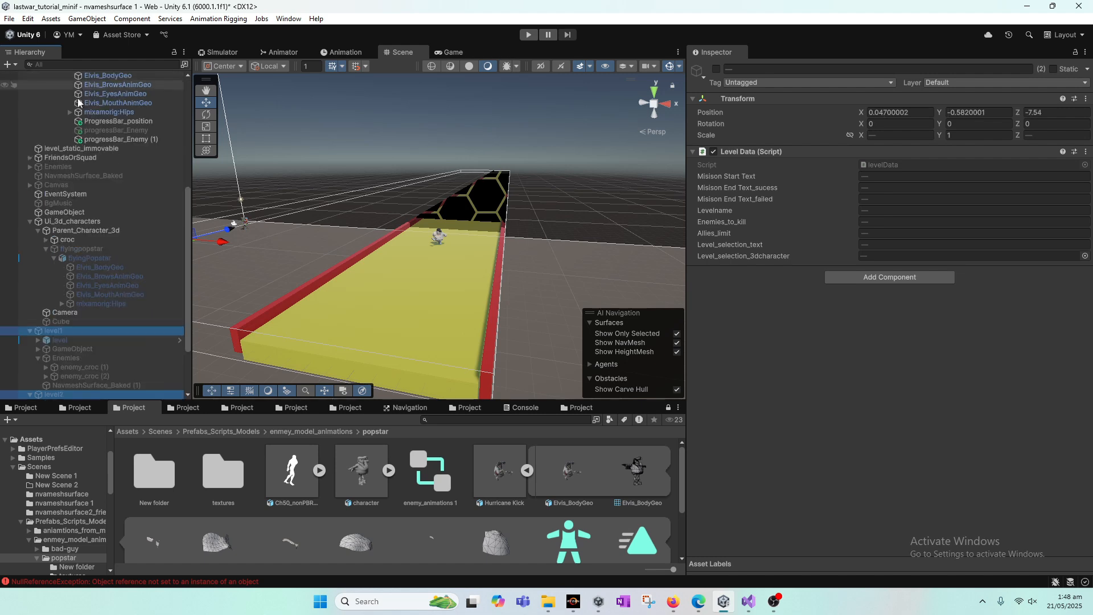
{"action": "left_click", "coordinate": [86, 332]}
{"action": "scroll", "coordinate": [108, 288], "scroll_direction": "up", "scroll_amount": 6}
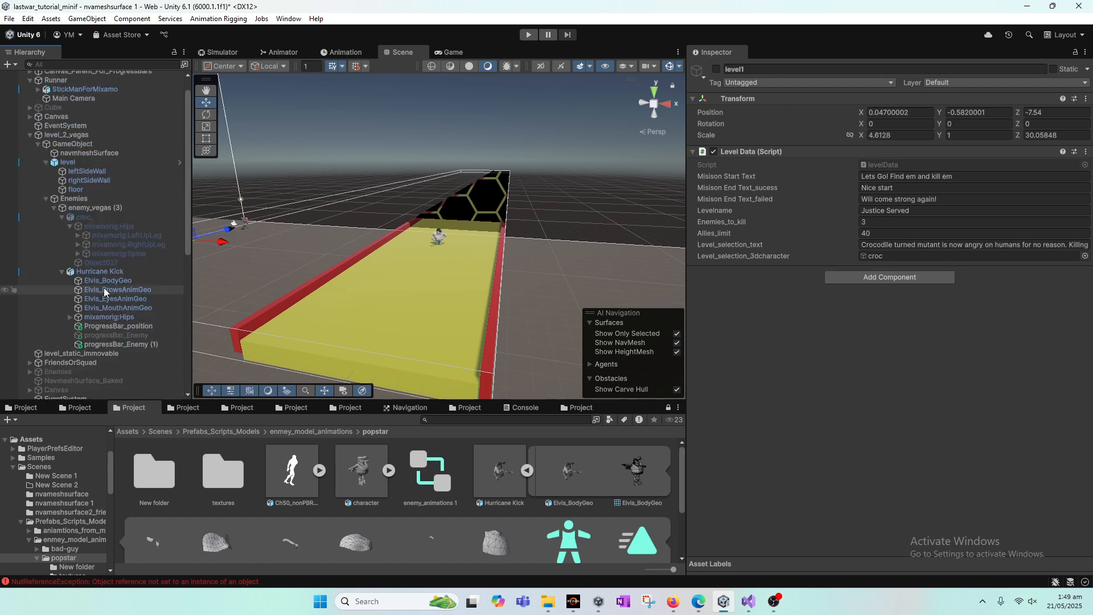
- Return level1 and level2 together to level_static_immovable as its children
{"action": "left_click", "coordinate": [87, 354]}
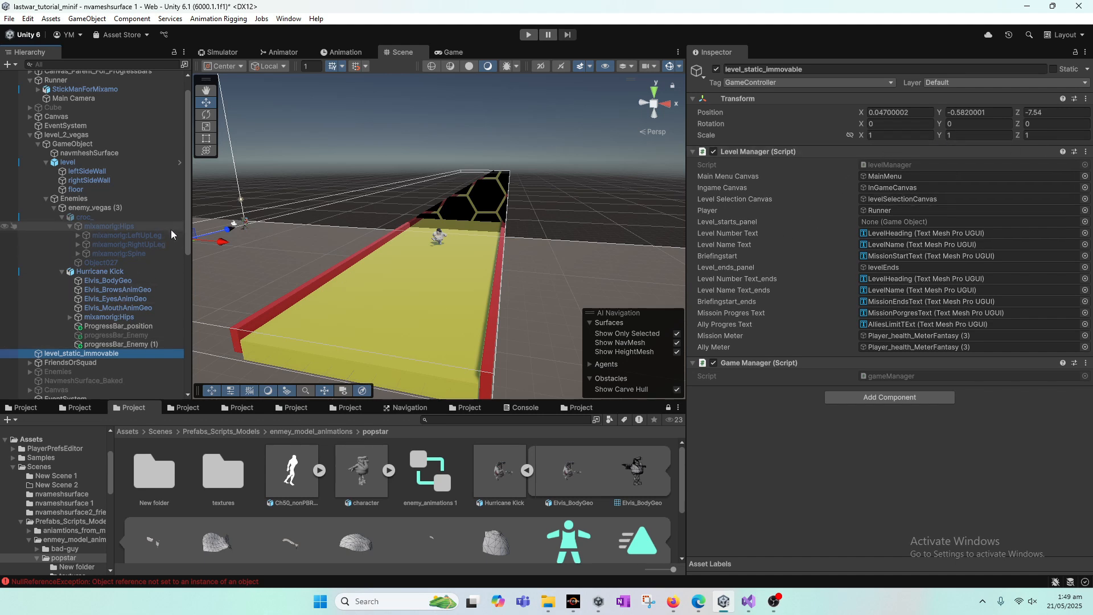
{"action": "left_click_drag", "start_coordinate": [187, 221], "coordinate": [198, 367]}
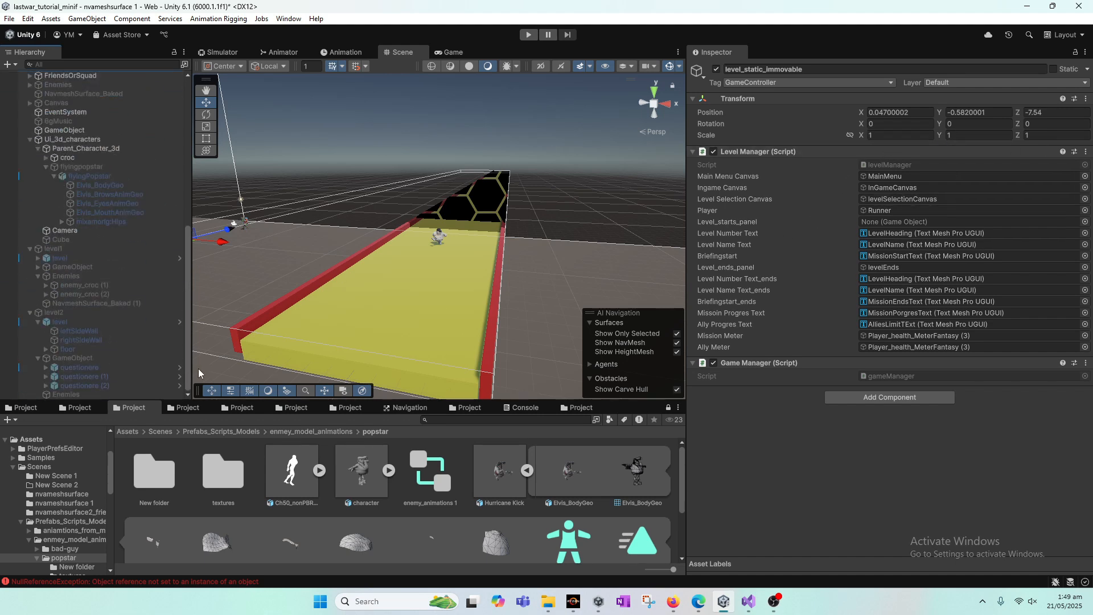
{"action": "left_click", "coordinate": [85, 312]}
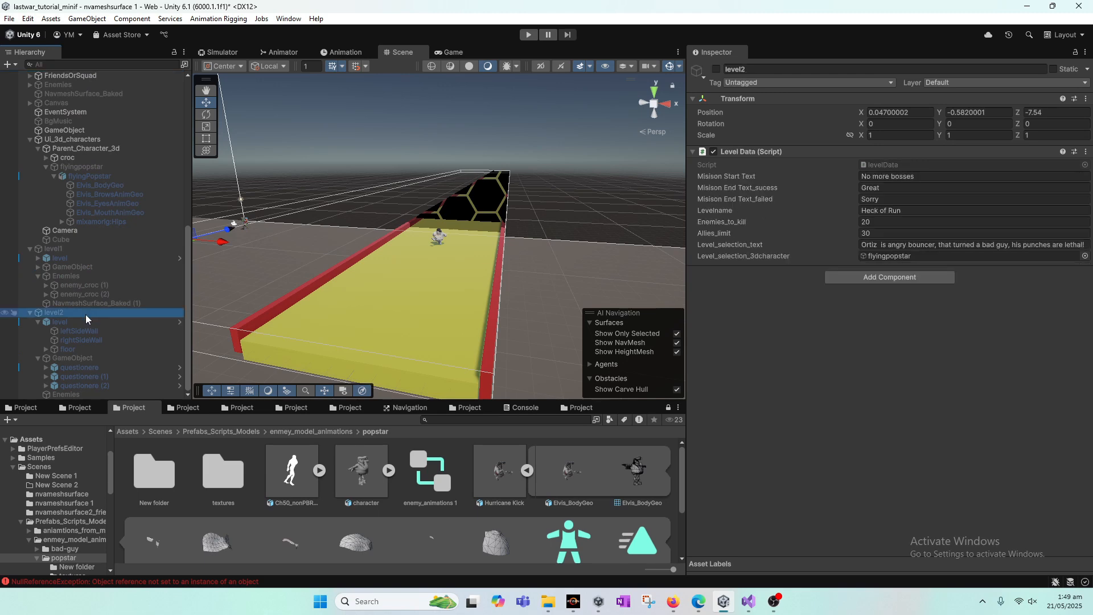
{"action": "left_click", "coordinate": [80, 248], "text": "ctrl"}
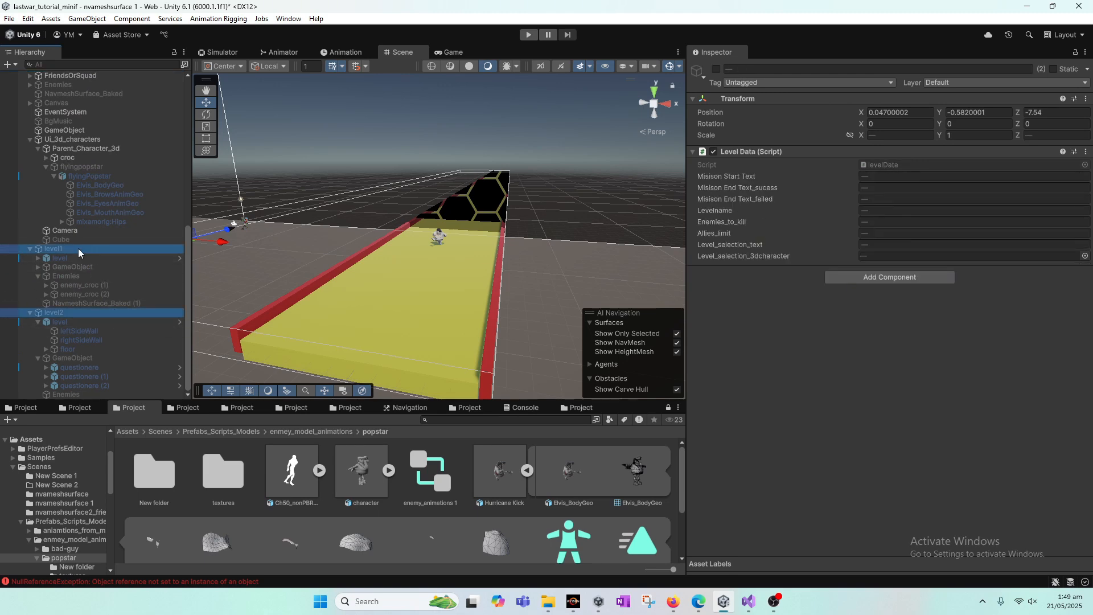
{"action": "left_click_drag", "start_coordinate": [77, 248], "coordinate": [83, 204]}
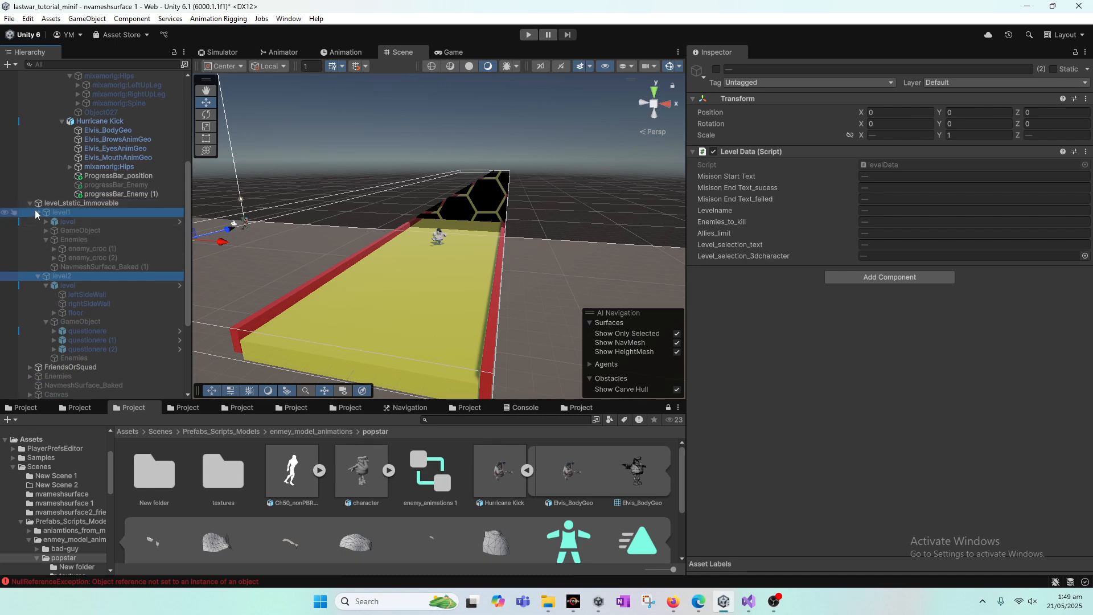
- Make level_2_vegas the first child of level_static_immovable, ahead of level1
{"action": "left_click", "coordinate": [77, 275]}
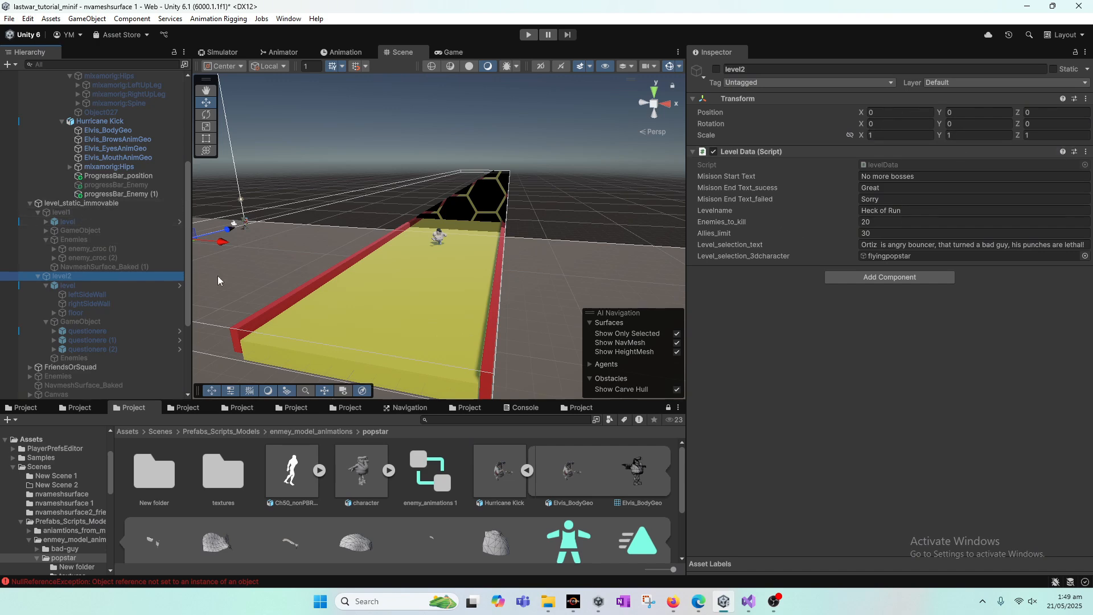
{"action": "left_click", "coordinate": [74, 278]}
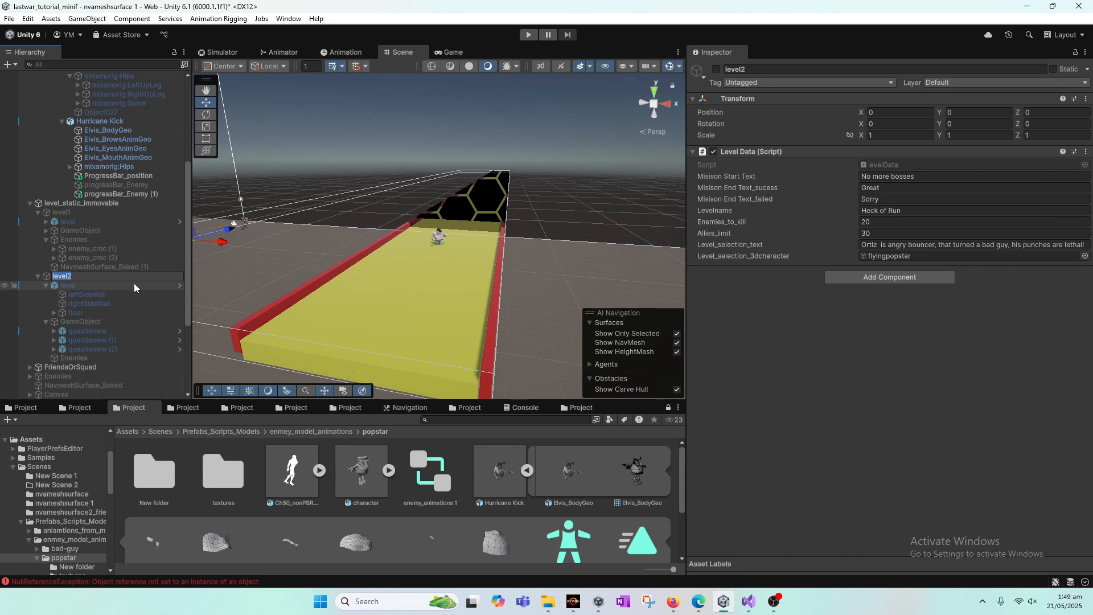
{"action": "key", "text": "Return"}
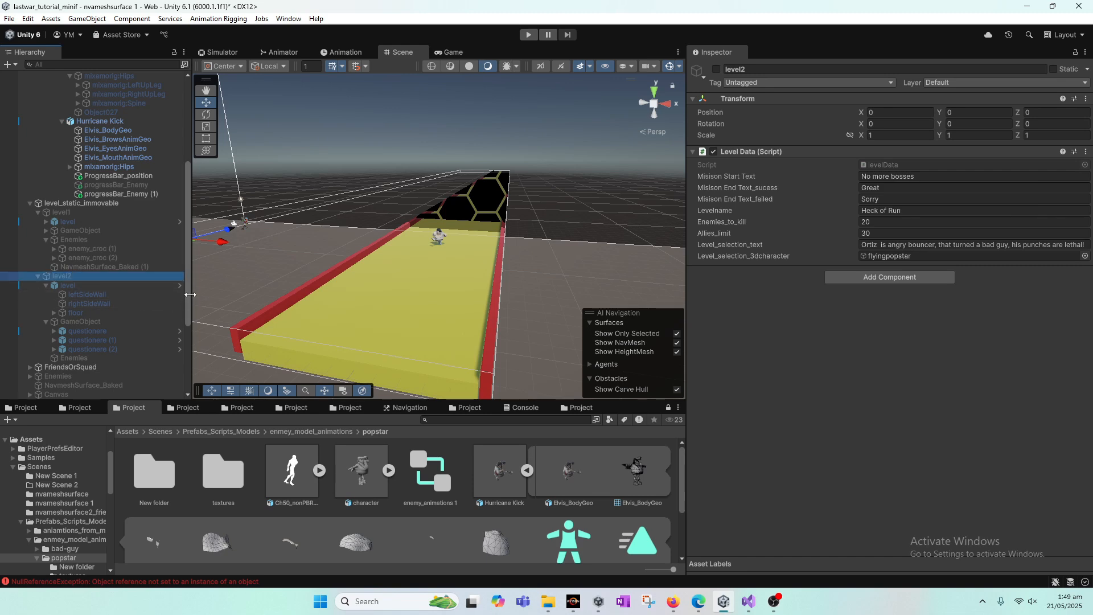
{"action": "left_click_drag", "start_coordinate": [188, 288], "coordinate": [108, 276]}
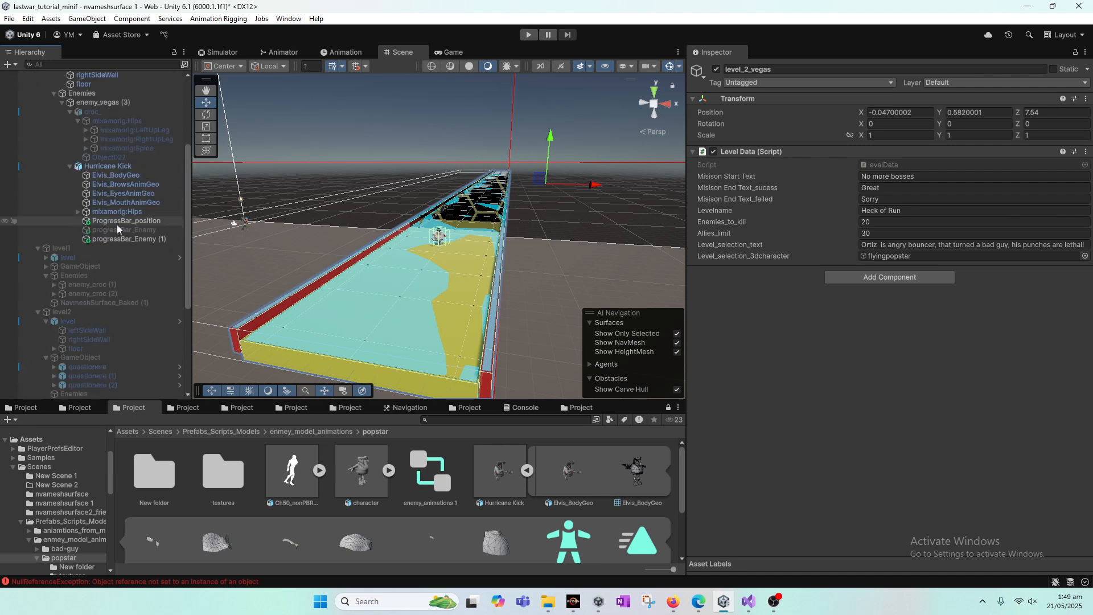
- Move level2 out of level_static_immovable to the end of the scene root
{"action": "scroll", "coordinate": [119, 245], "scroll_direction": "down", "scroll_amount": 3}
{"action": "scroll", "coordinate": [121, 266], "scroll_direction": "down", "scroll_amount": 4}
{"action": "left_click_drag", "start_coordinate": [91, 280], "coordinate": [63, 77]}
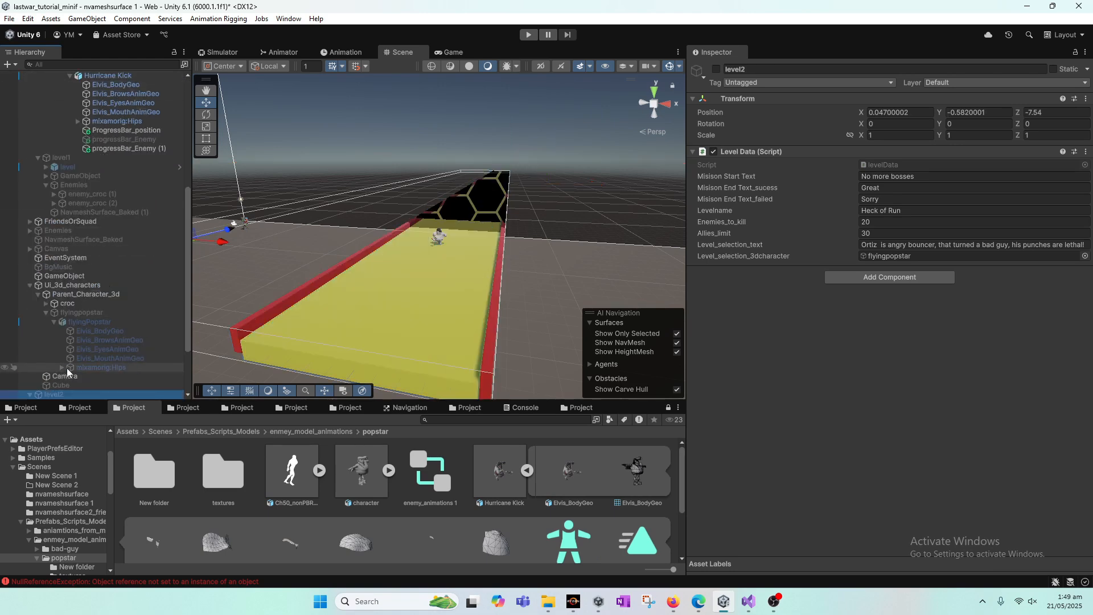
{"action": "scroll", "coordinate": [127, 313], "scroll_direction": "up", "scroll_amount": 9}
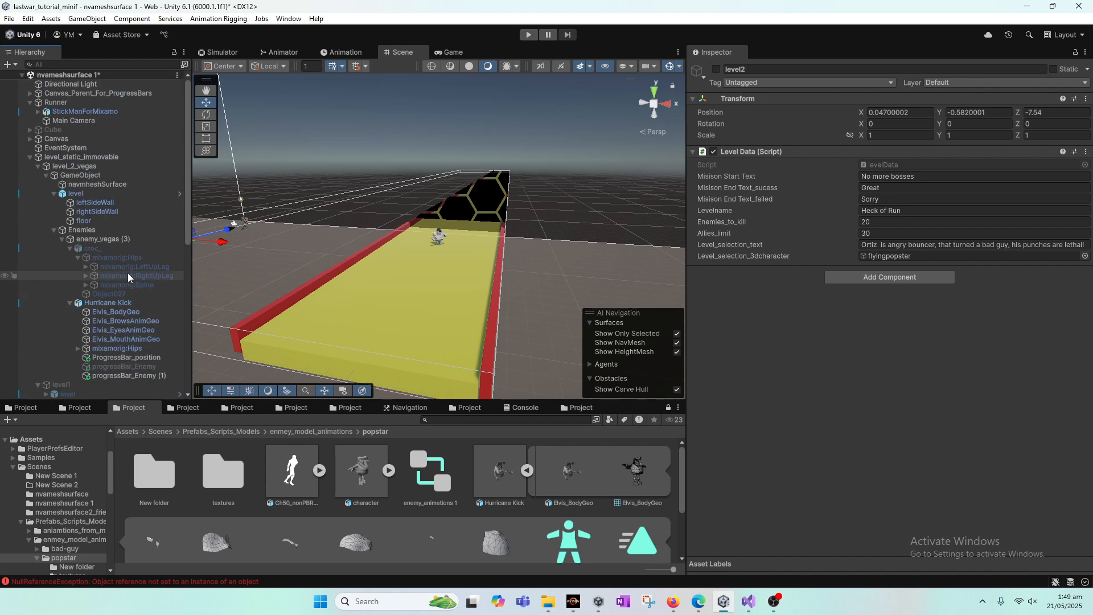
- Review the scene hierarchy from level_static_immovable down to level2, then select level_2_vegas and collapse its children
{"action": "scroll", "coordinate": [139, 281], "scroll_direction": "down", "scroll_amount": 7}
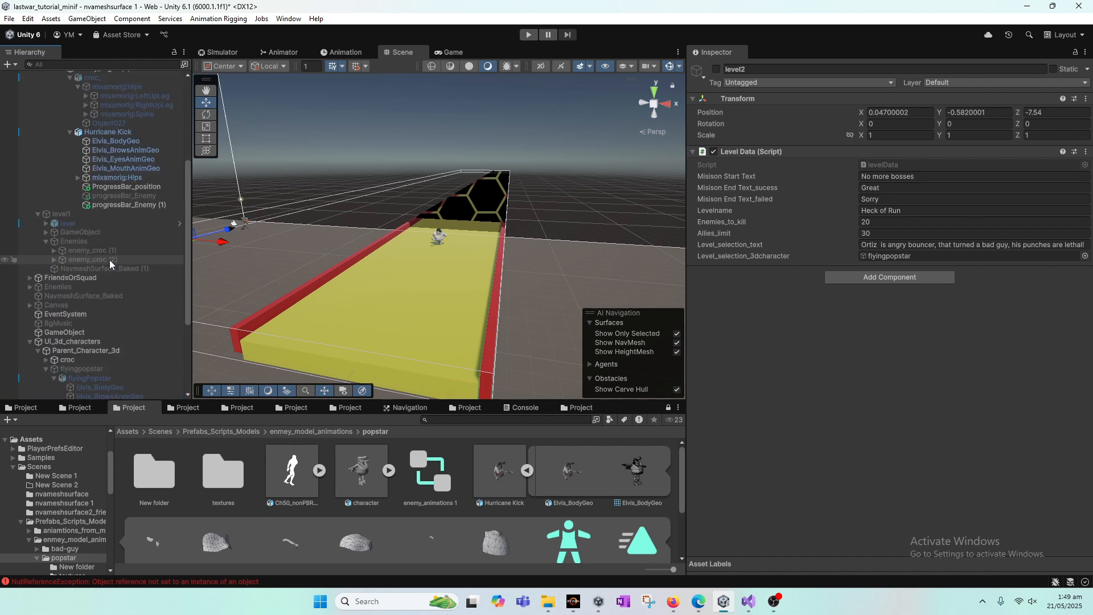
{"action": "scroll", "coordinate": [123, 275], "scroll_direction": "down", "scroll_amount": 4}
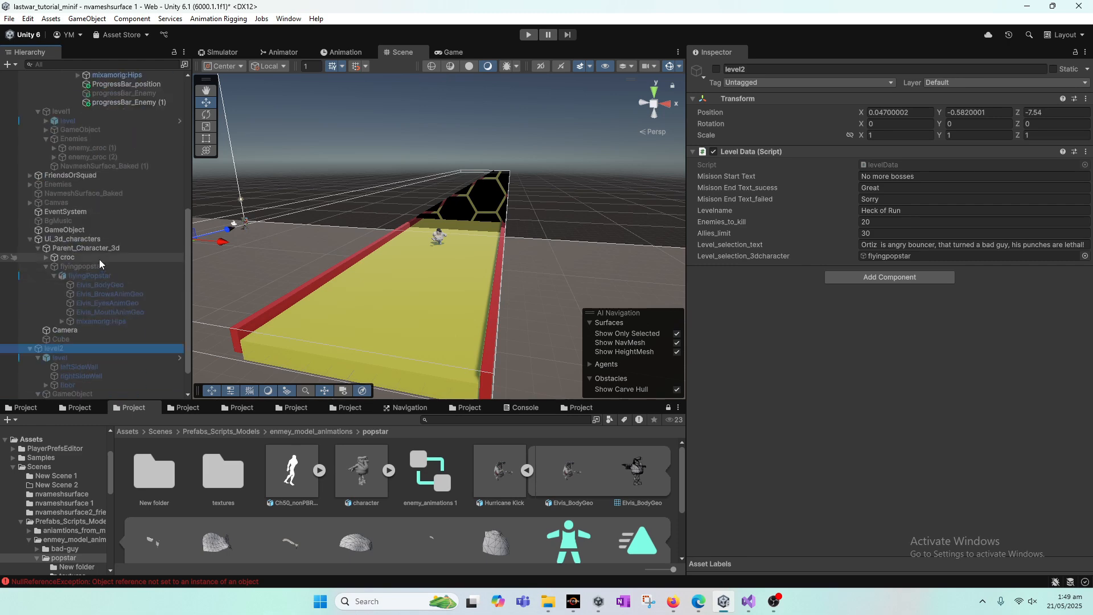
{"action": "scroll", "coordinate": [108, 265], "scroll_direction": "down", "scroll_amount": 1}
{"action": "scroll", "coordinate": [103, 273], "scroll_direction": "up", "scroll_amount": 9}
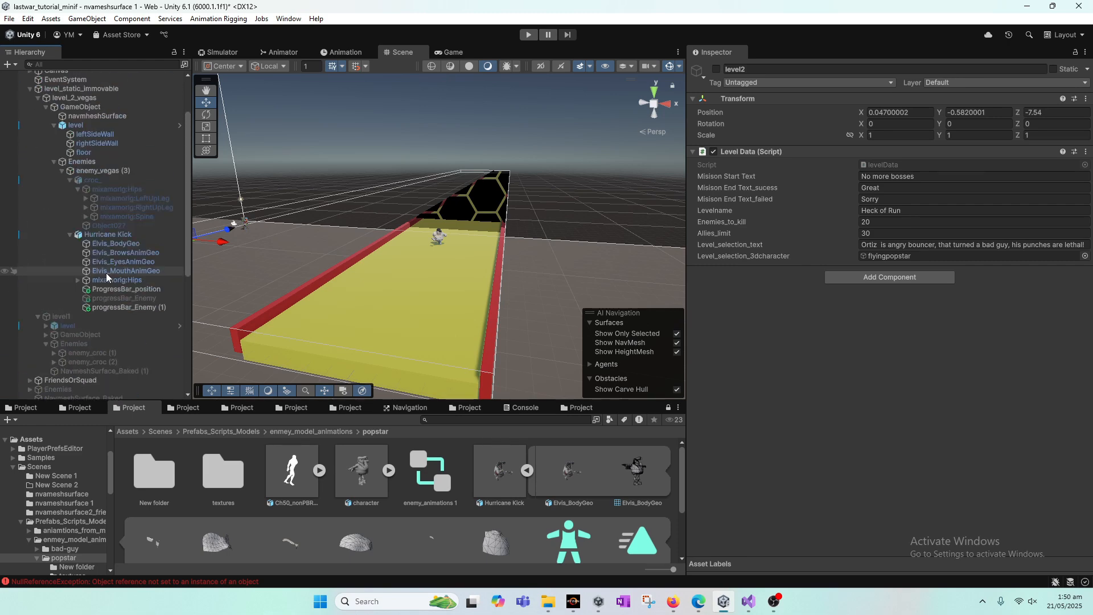
{"action": "scroll", "coordinate": [106, 276], "scroll_direction": "down", "scroll_amount": 9}
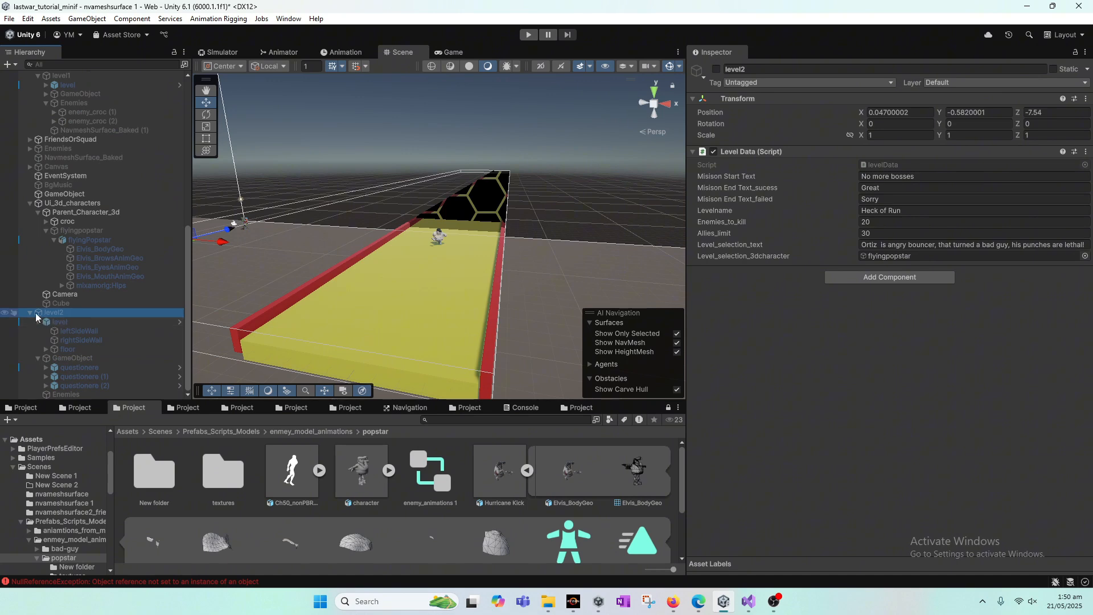
{"action": "scroll", "coordinate": [67, 302], "scroll_direction": "up", "scroll_amount": 12}
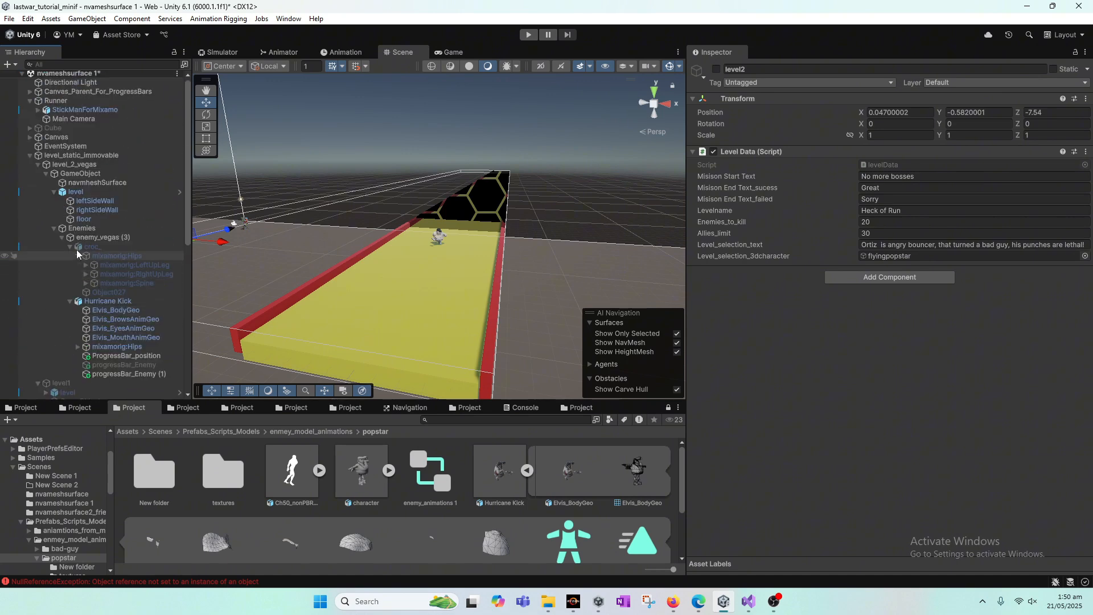
{"action": "left_click", "coordinate": [74, 165]}
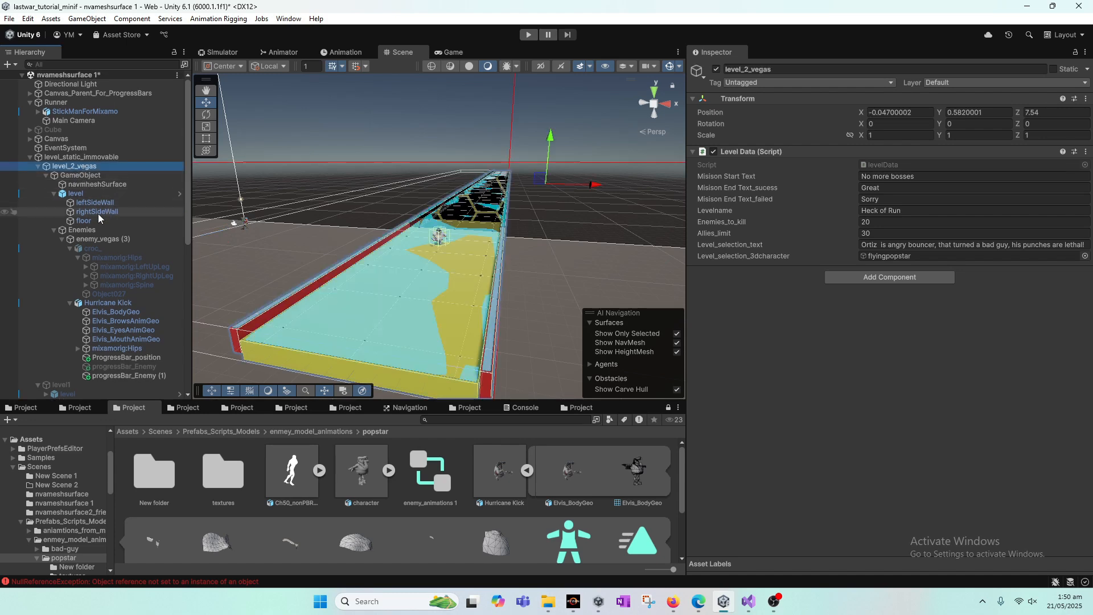
{"action": "left_click", "coordinate": [37, 167]}
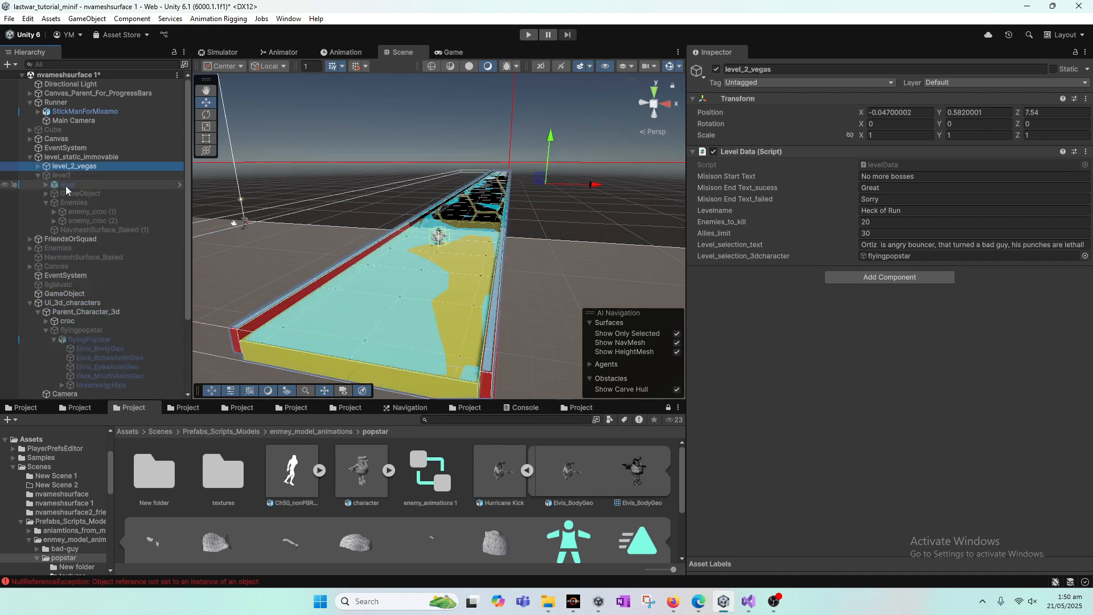
{"action": "left_click", "coordinate": [38, 166]}
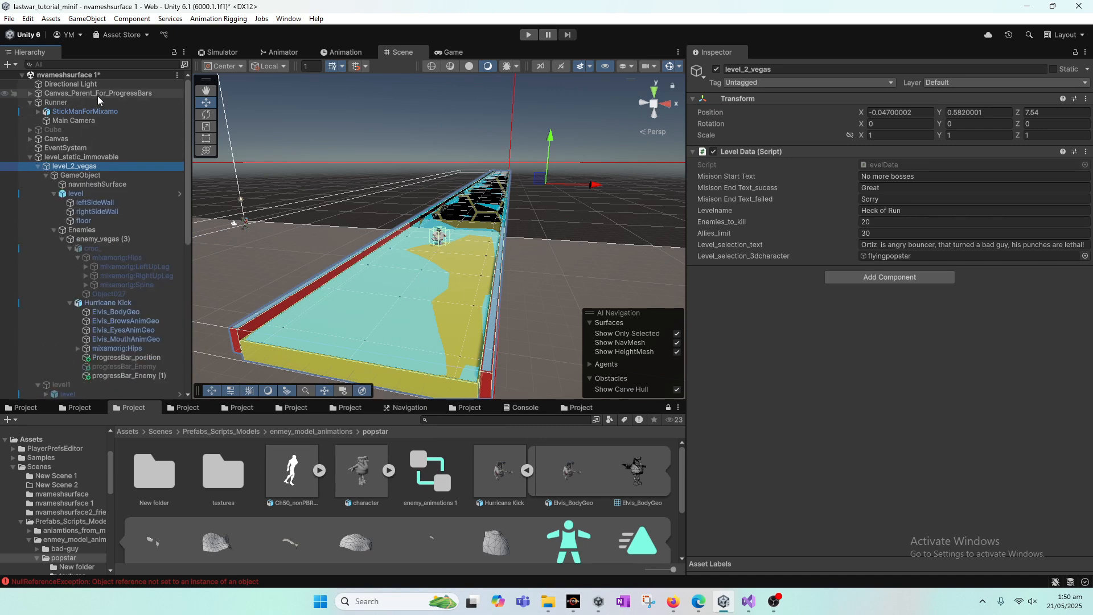
{"action": "left_click", "coordinate": [37, 165]}
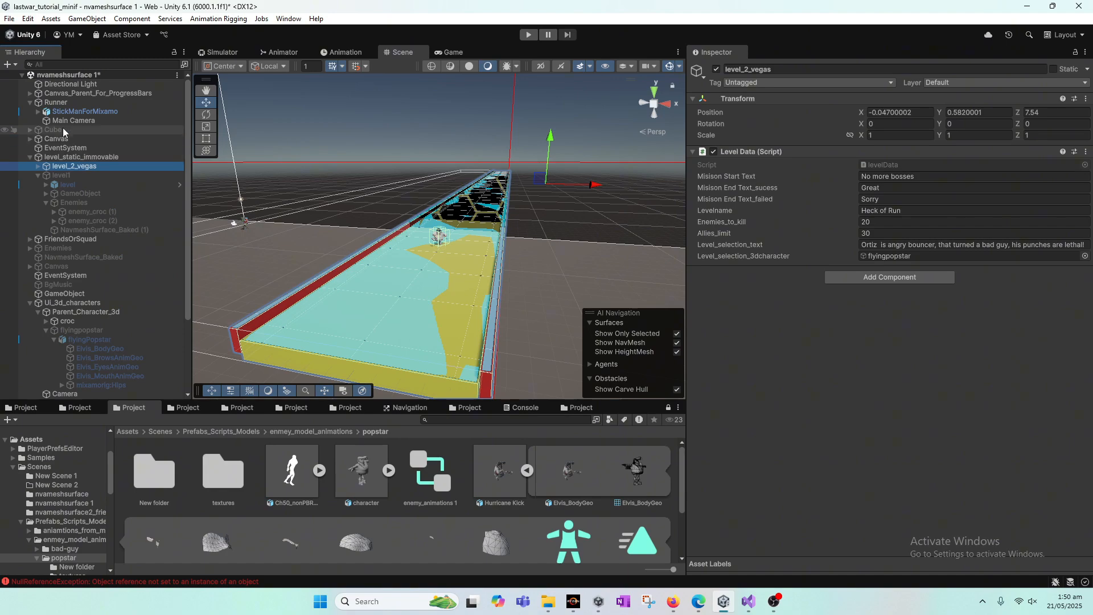
- Focus the scene view on the Runner object and its StickManForMixamo child to locate the player character
{"action": "left_click", "coordinate": [71, 103]}
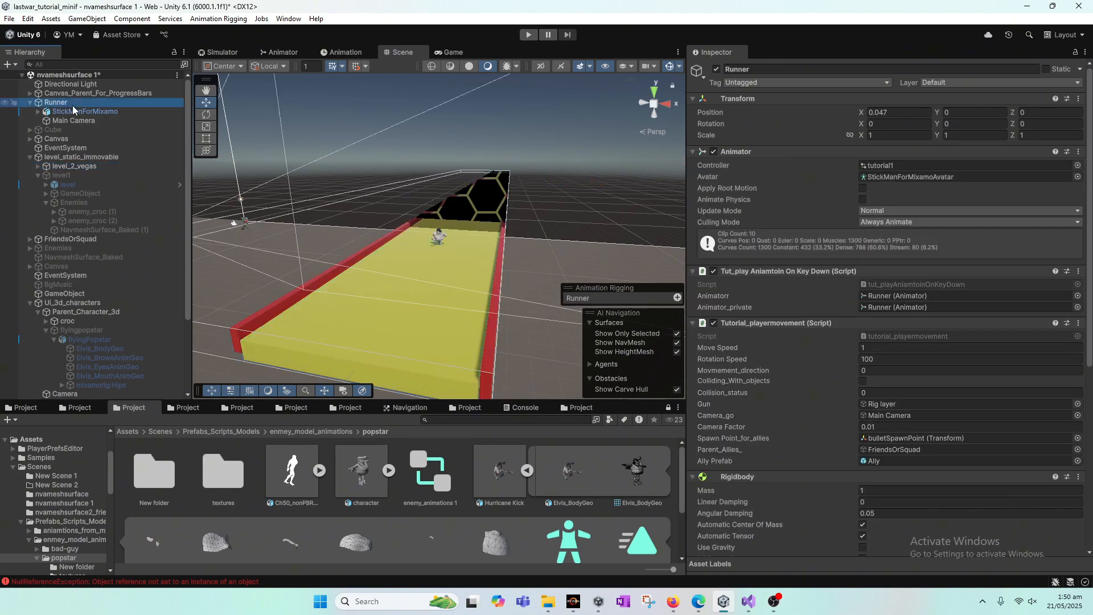
{"action": "key", "text": "f"}
{"action": "key", "text": "f"}
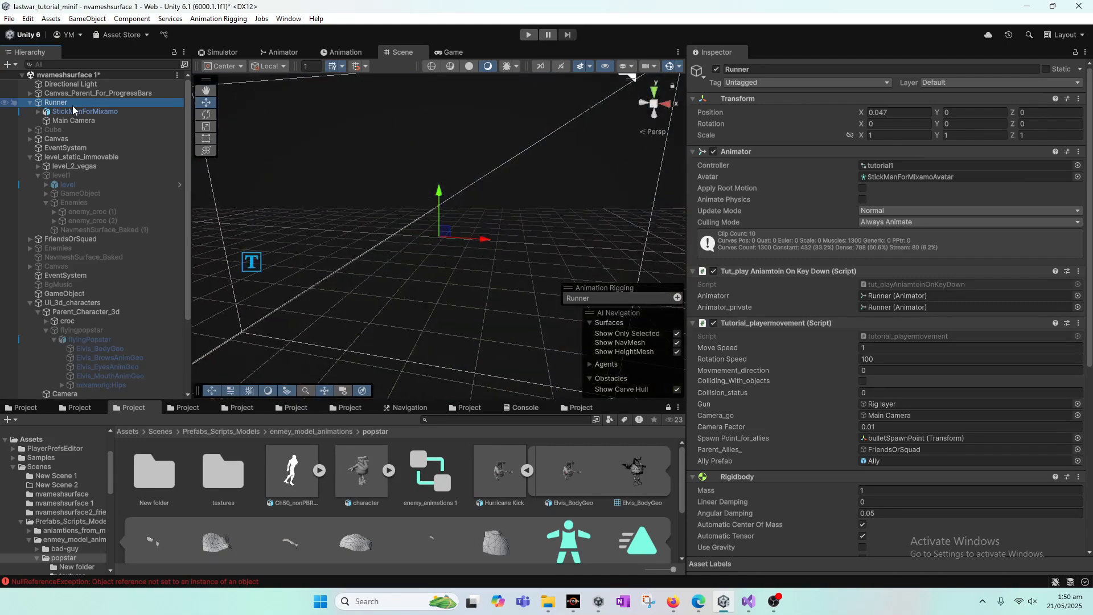
{"action": "left_click_drag", "start_coordinate": [391, 186], "coordinate": [380, 311], "text": "alt"}
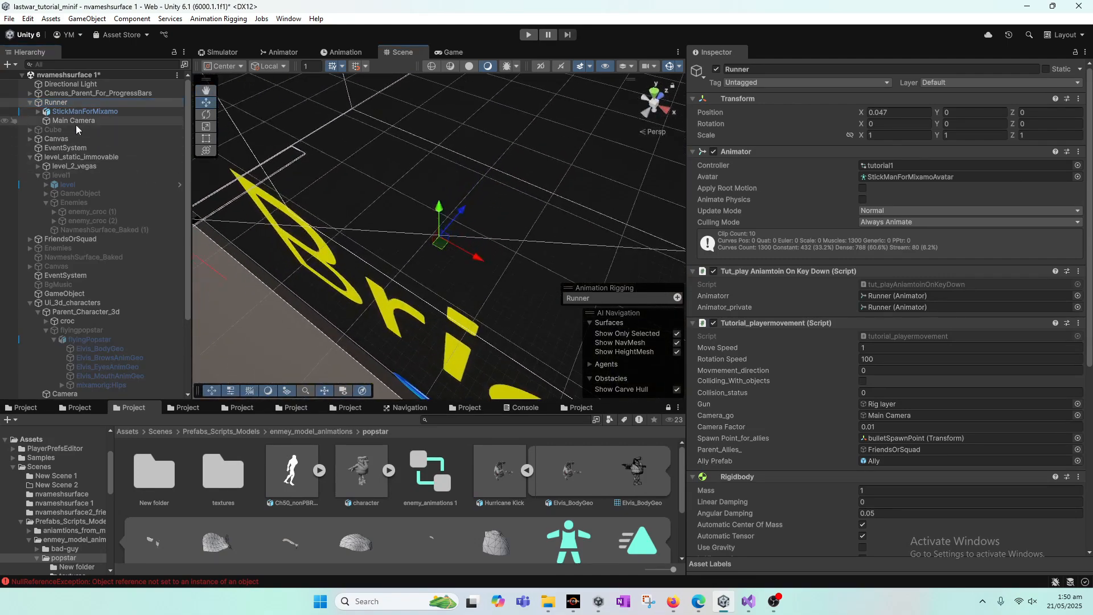
{"action": "double_click", "coordinate": [56, 113]}
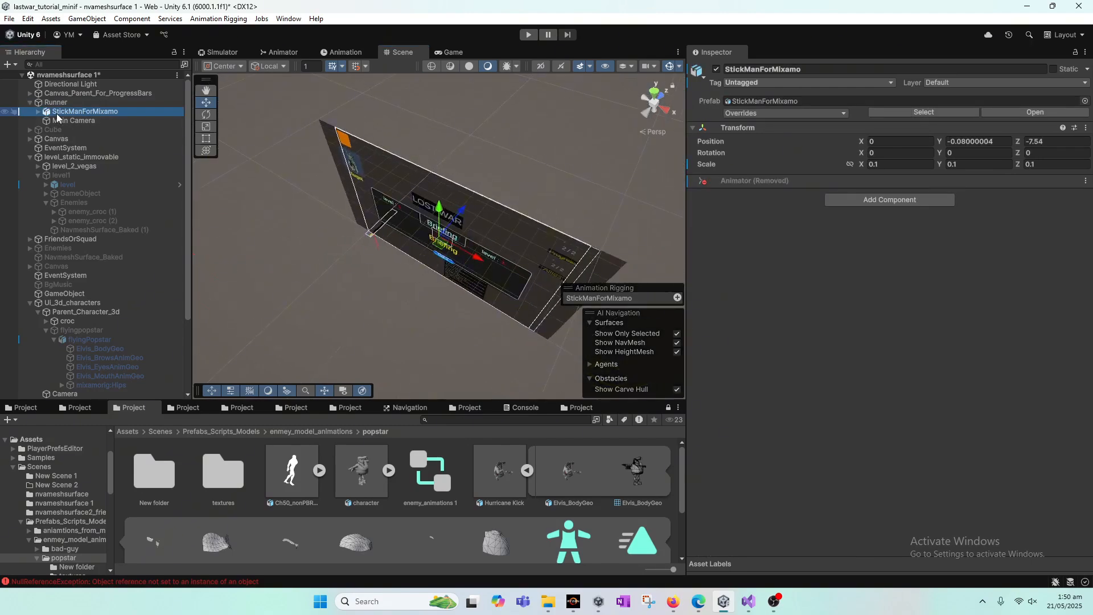
- Expand StickManForMixamo and inspect its Cube and Armature children
{"action": "left_click", "coordinate": [37, 111]}
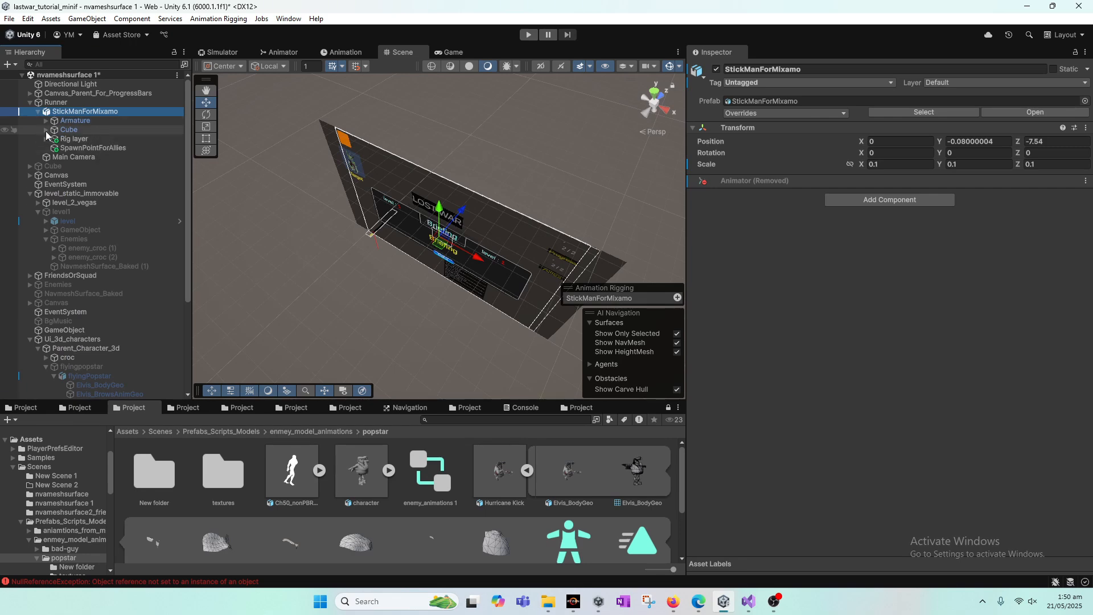
{"action": "left_click", "coordinate": [45, 130]}
{"action": "left_click", "coordinate": [76, 129]}
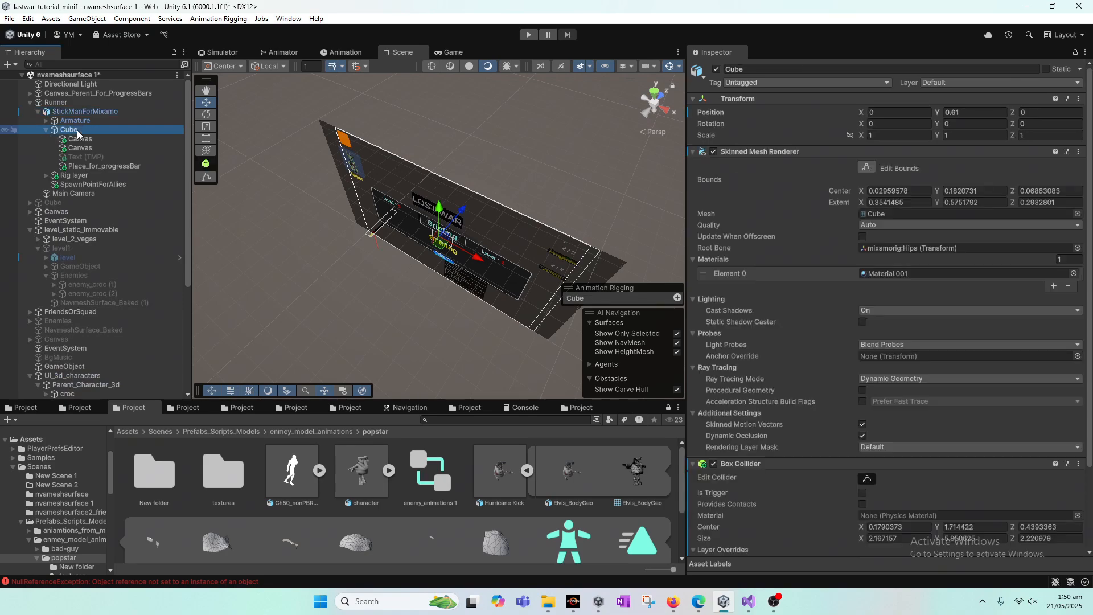
{"action": "double_click", "coordinate": [77, 130]}
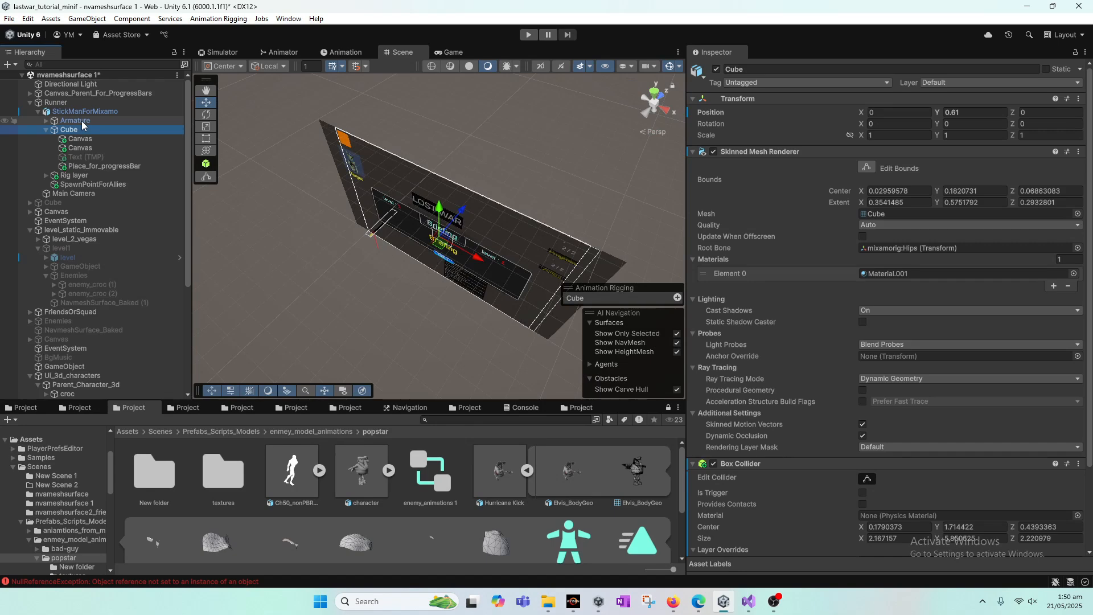
{"action": "left_click", "coordinate": [81, 120]}
{"action": "key", "text": "Right"}
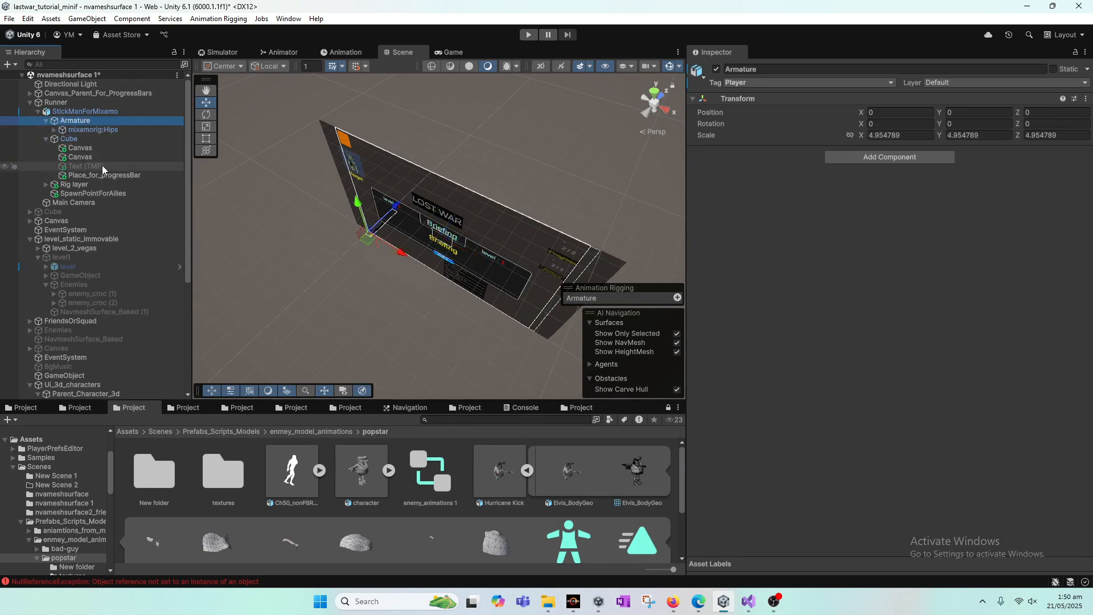
- Focus the scene view on the Rig layer under StickManForMixamo to see the player character up close
{"action": "left_click", "coordinate": [88, 111]}
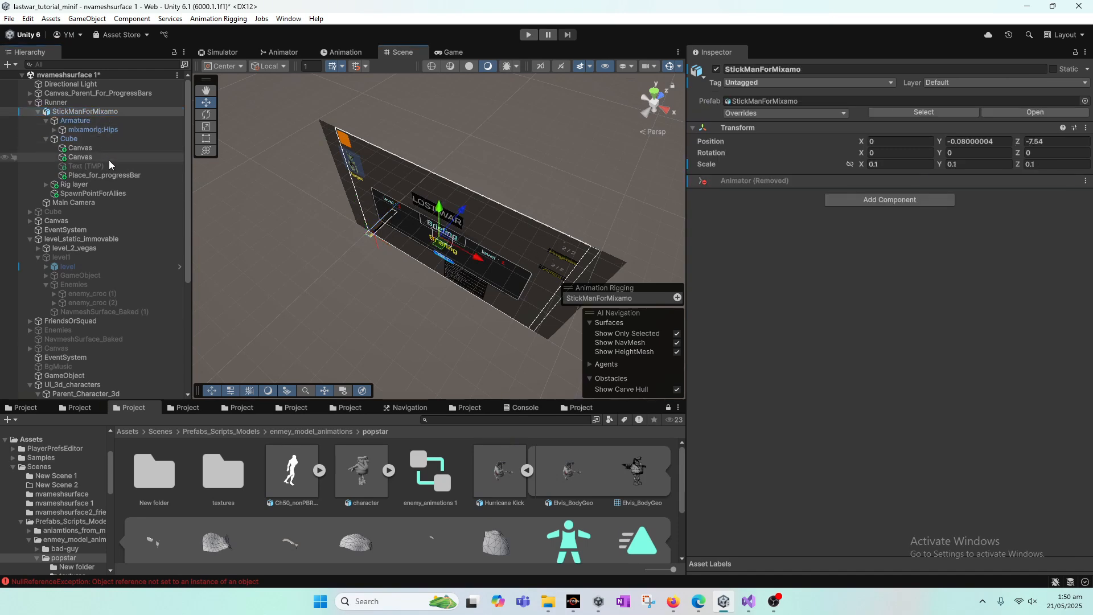
{"action": "double_click", "coordinate": [50, 185]}
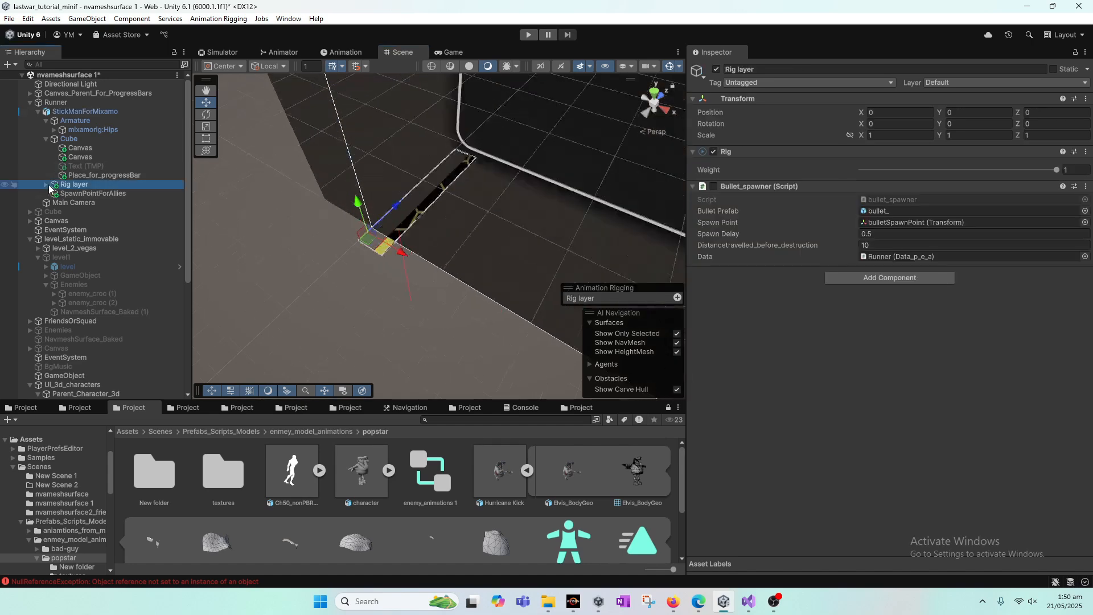
{"action": "scroll", "coordinate": [420, 238], "scroll_direction": "down", "scroll_amount": 4}
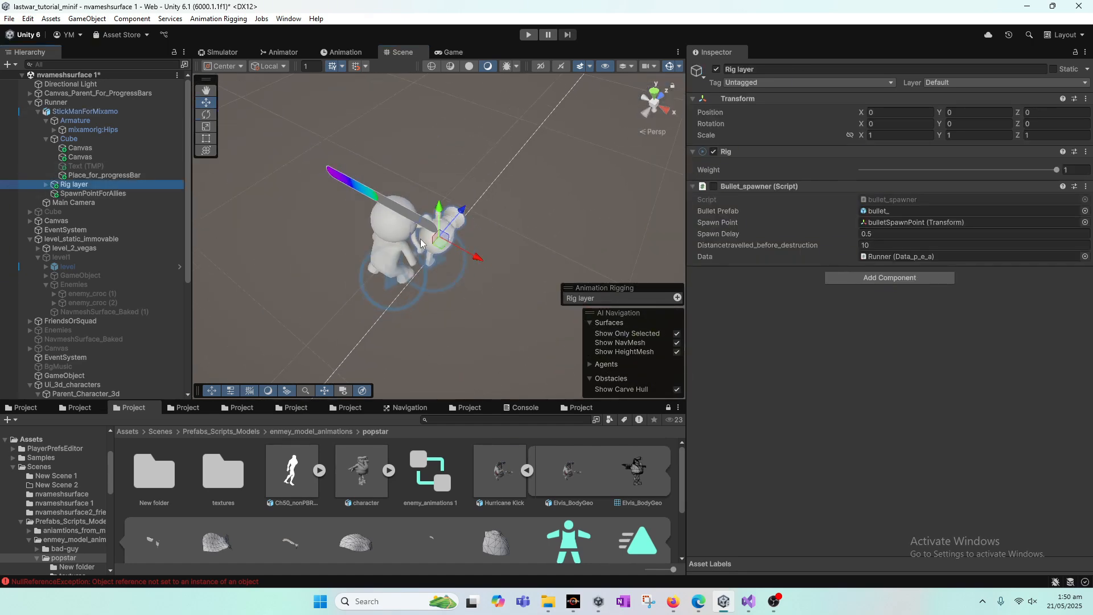